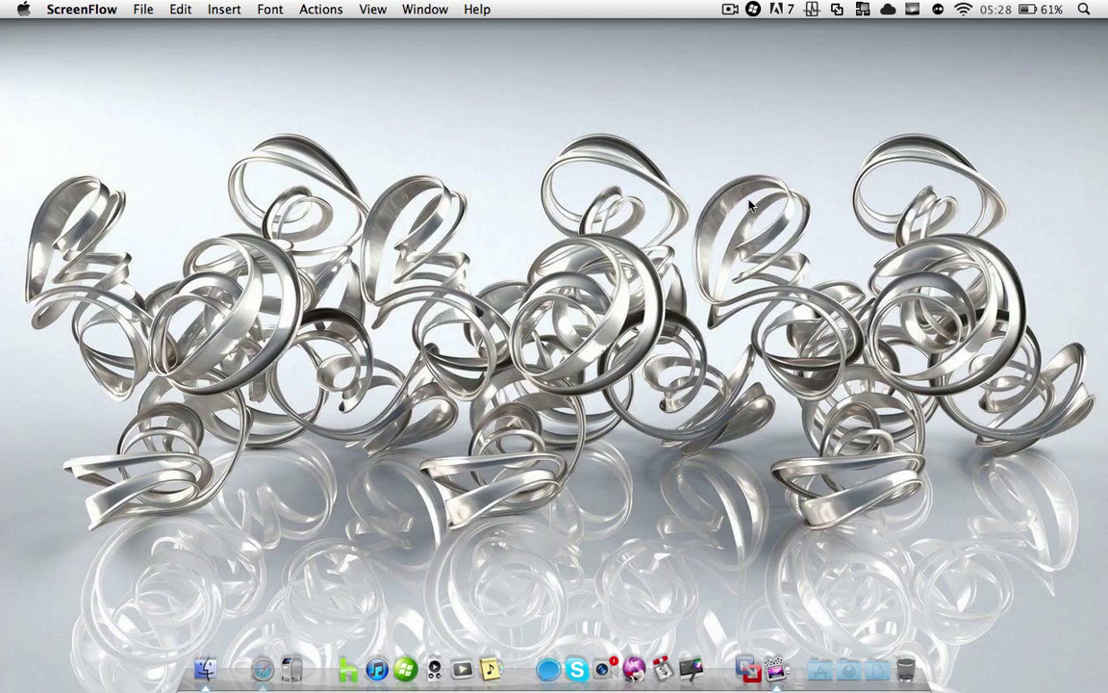
Step: Open Google Chrome and dismiss its default-browser notice
key(alt+space)
text(chr)
key(Return)
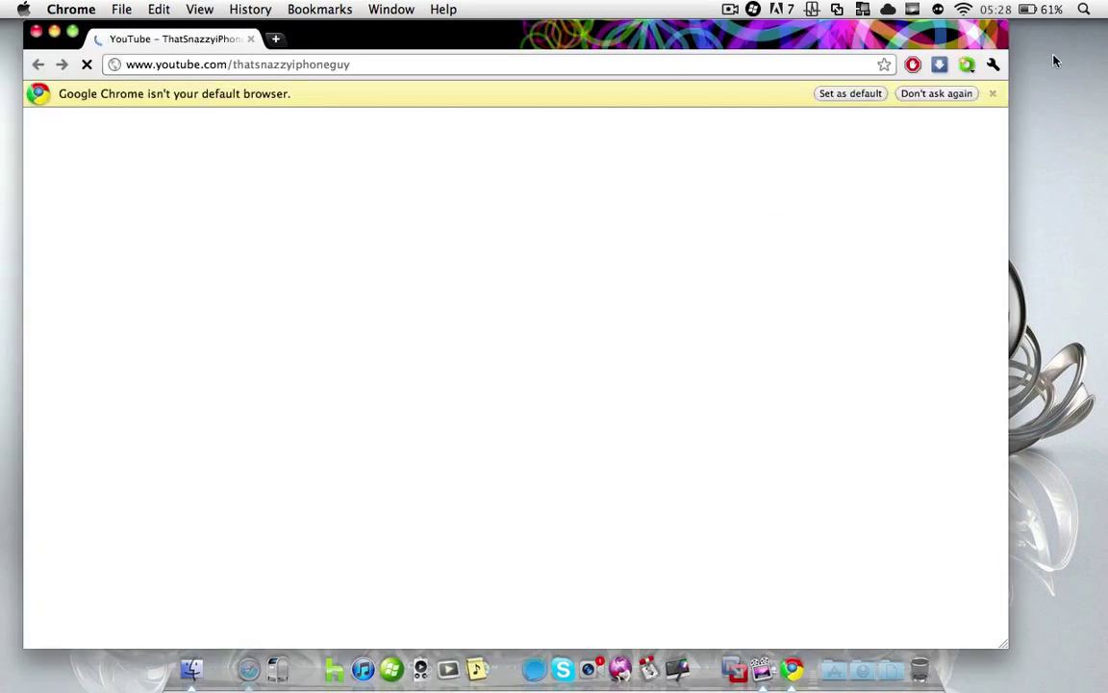
click(992, 93)
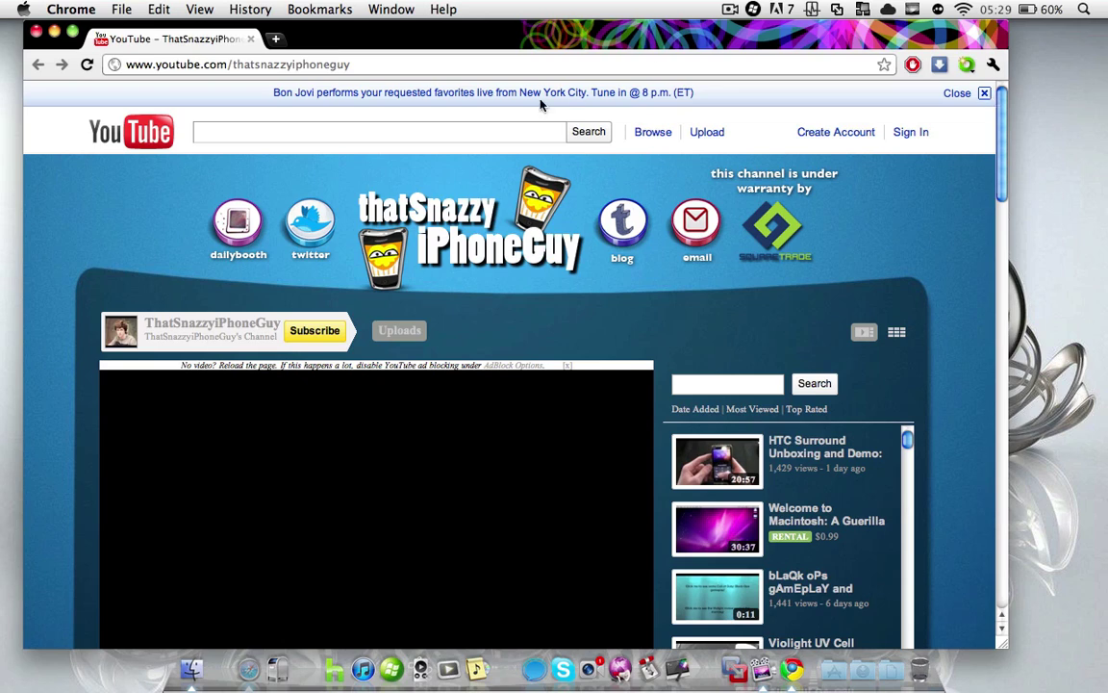
Step: Search the web for "utorrent" and open the official µTorrent site
click(459, 65)
text(utorre)
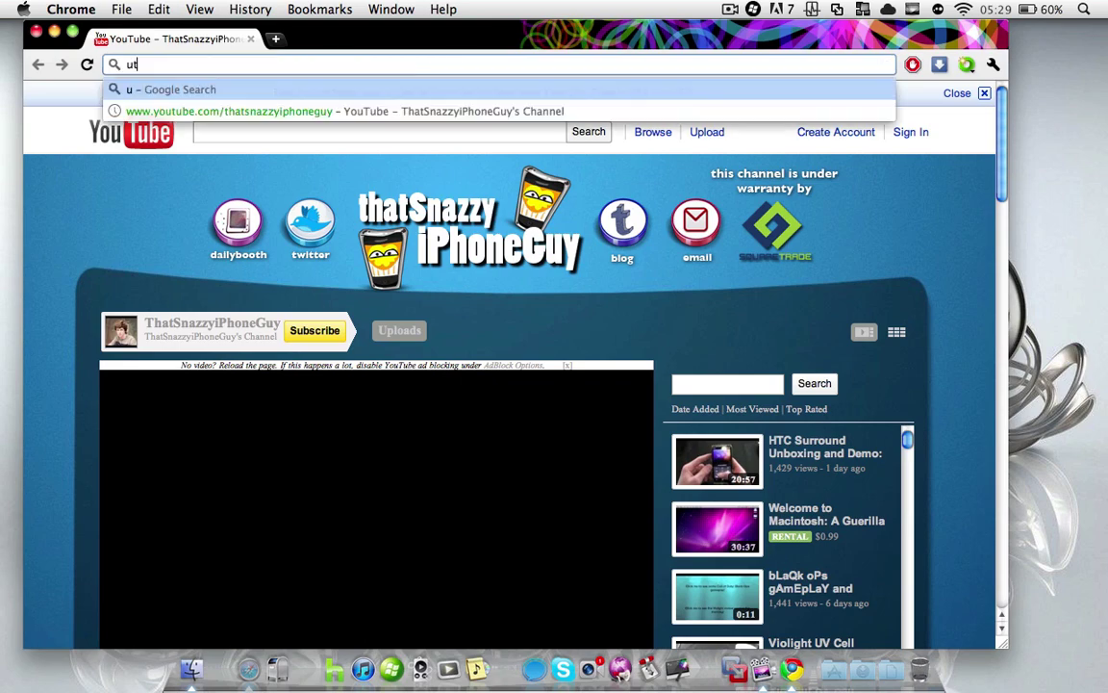
text(nt)
key(Return)
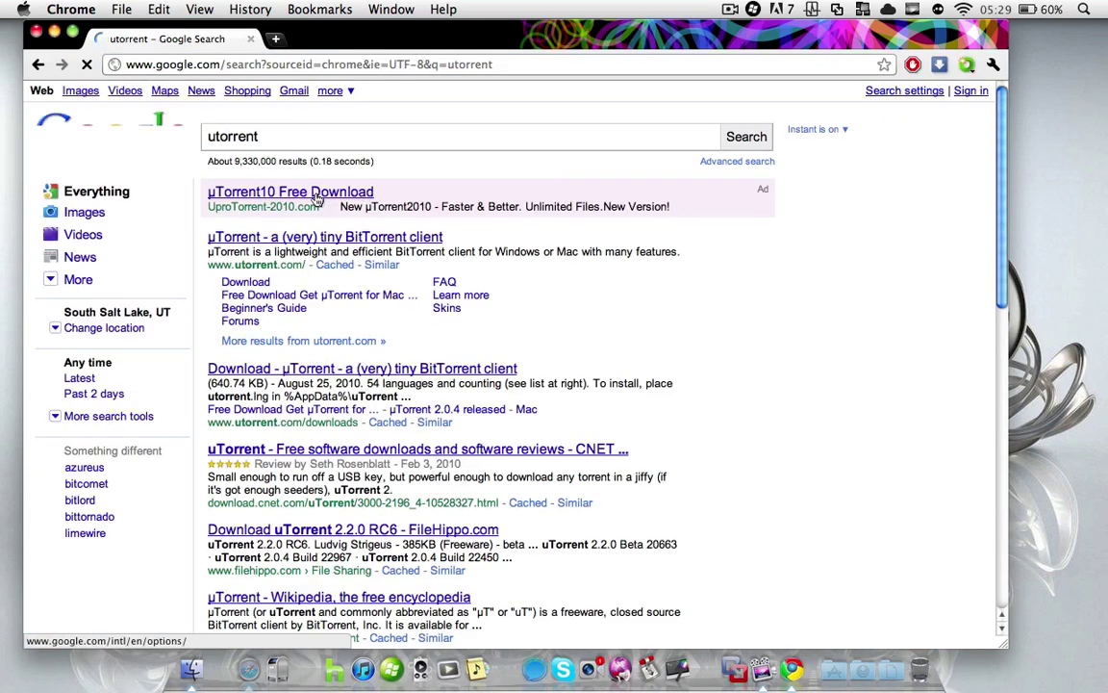
click(321, 231)
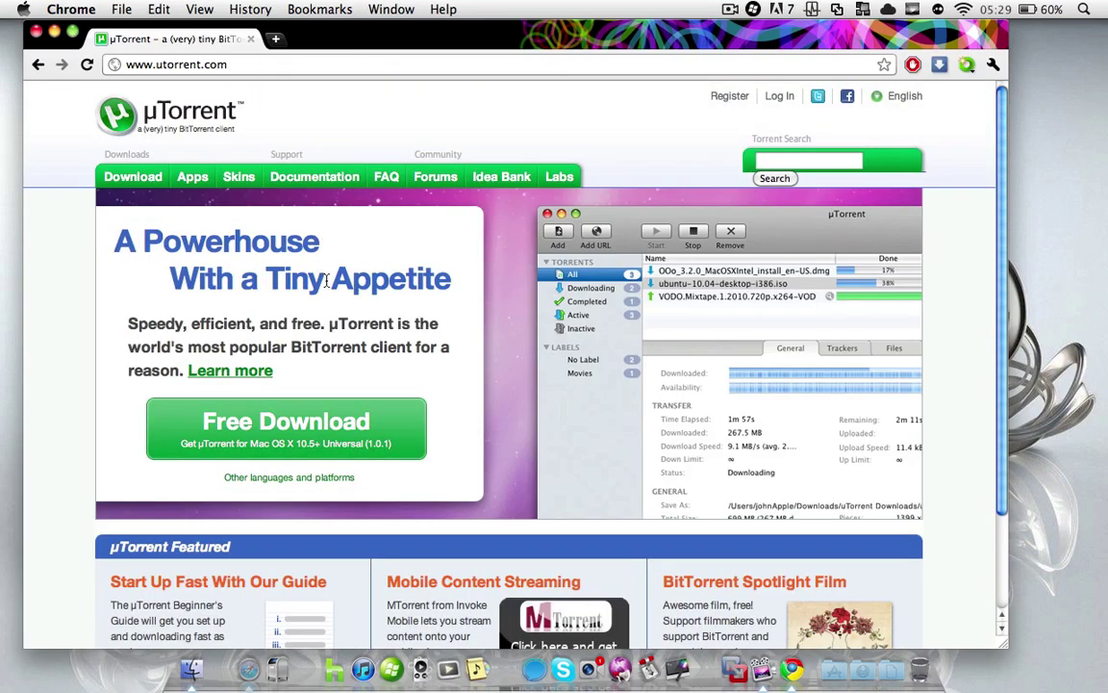
Step: Look over the µTorrent home page and its Mac and Windows download pages, and return to the home page
scroll(448, 476, down, 3)
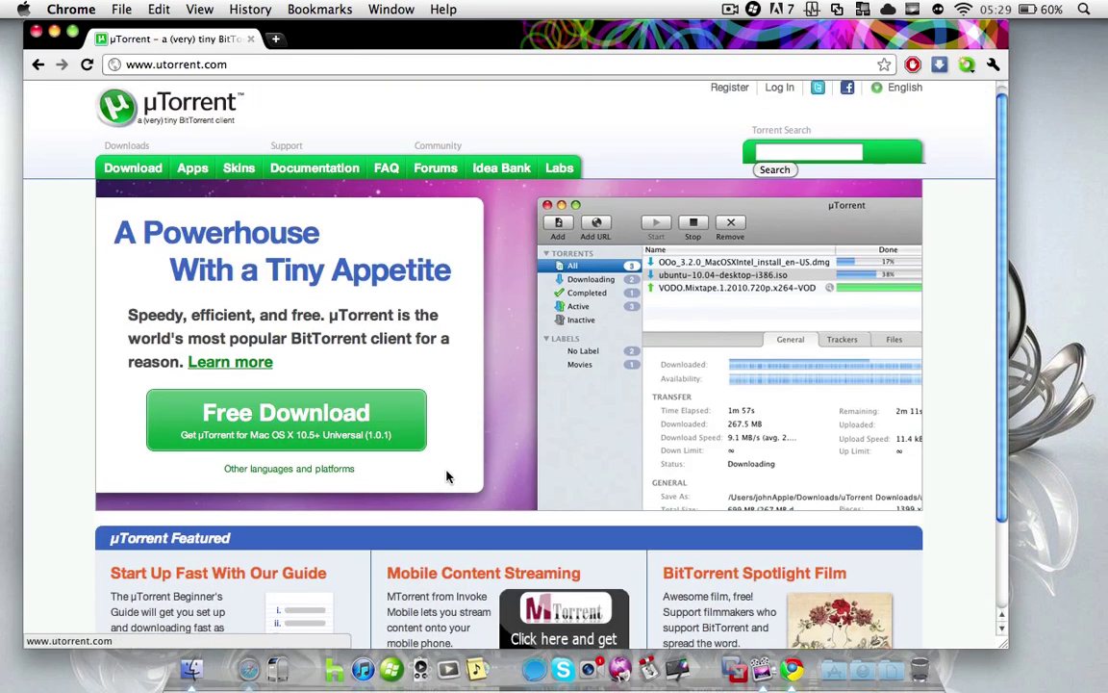
scroll(447, 476, up, 3)
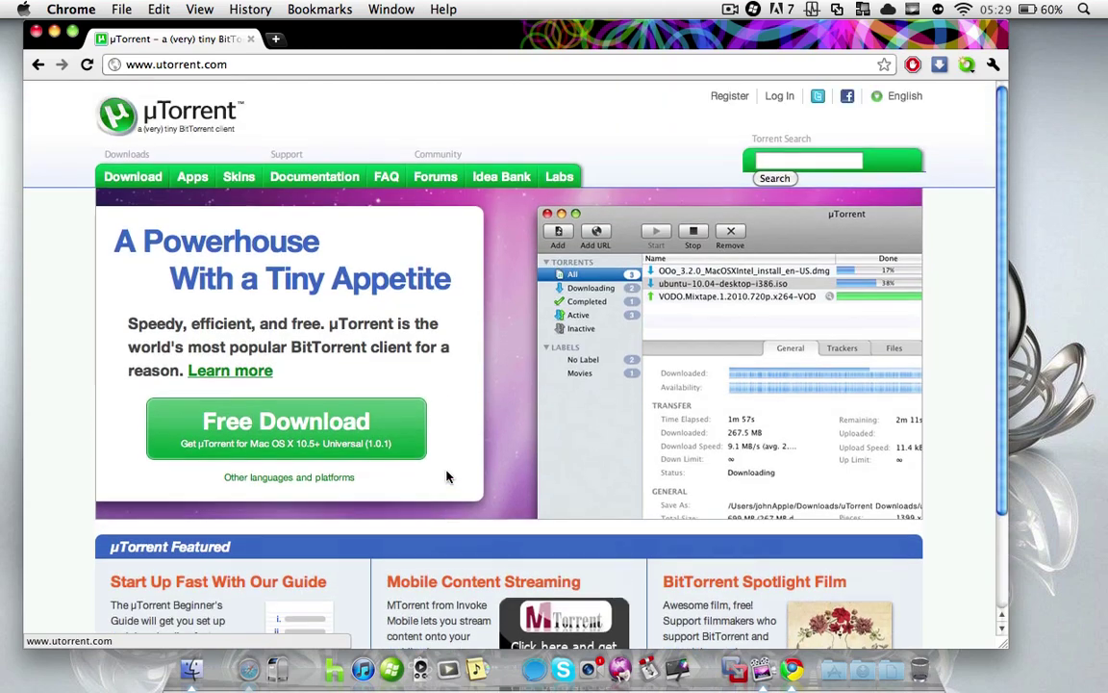
click(144, 180)
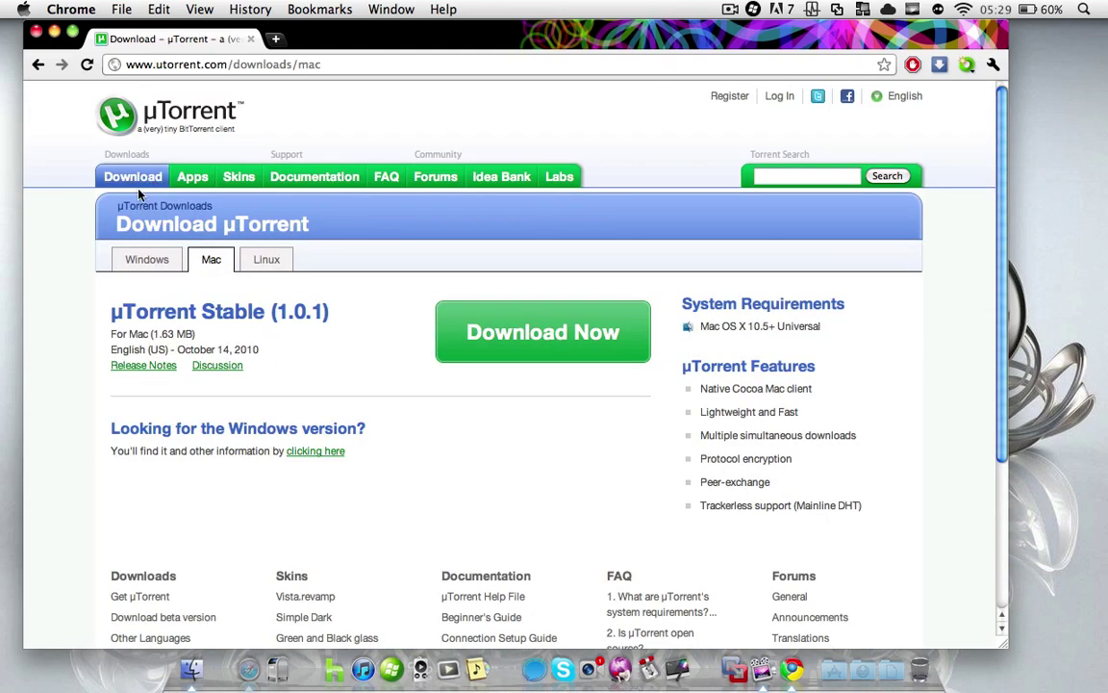
click(314, 450)
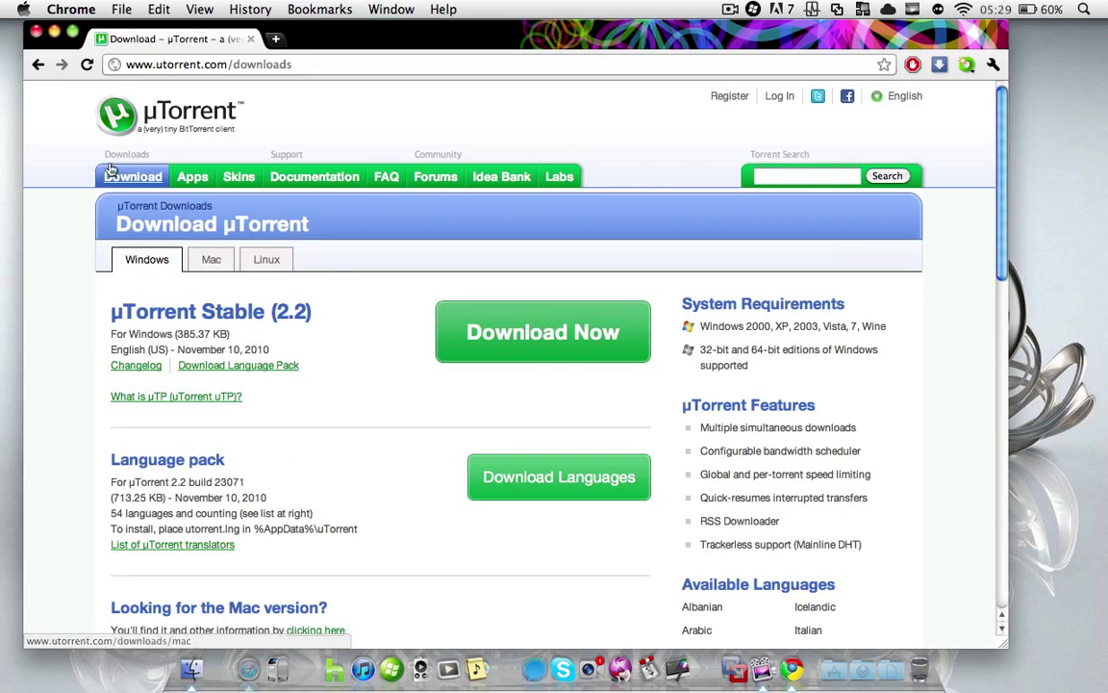
click(127, 121)
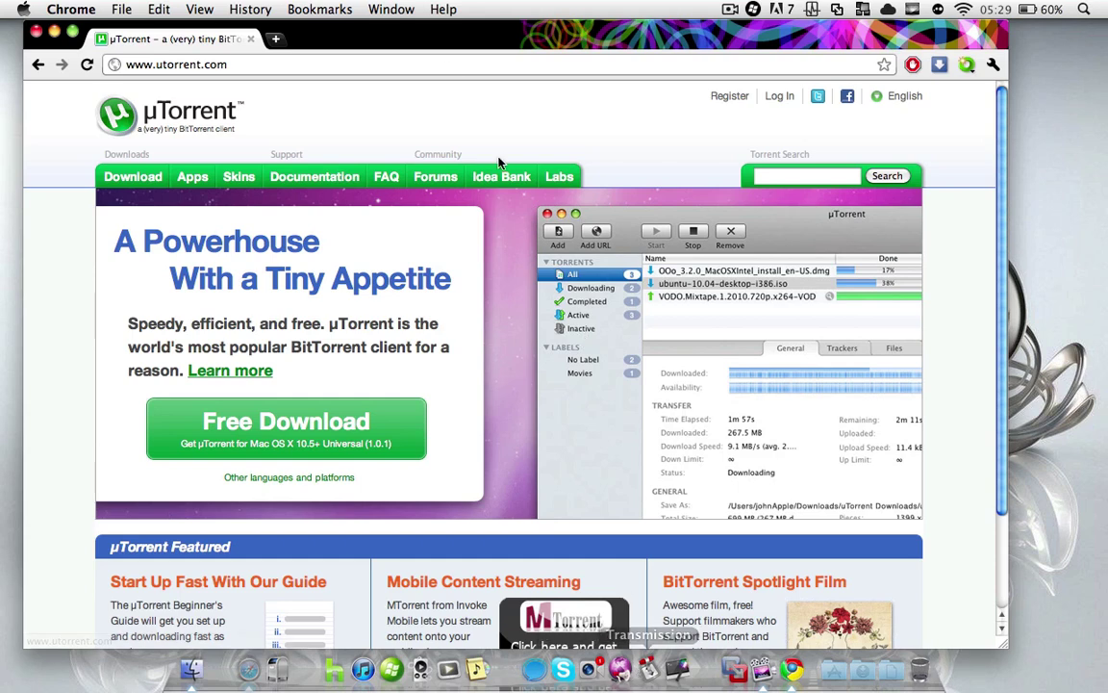
Step: Search the web for "transmission" and open the official Transmission BitTorrent client site
click(440, 62)
text(transmi)
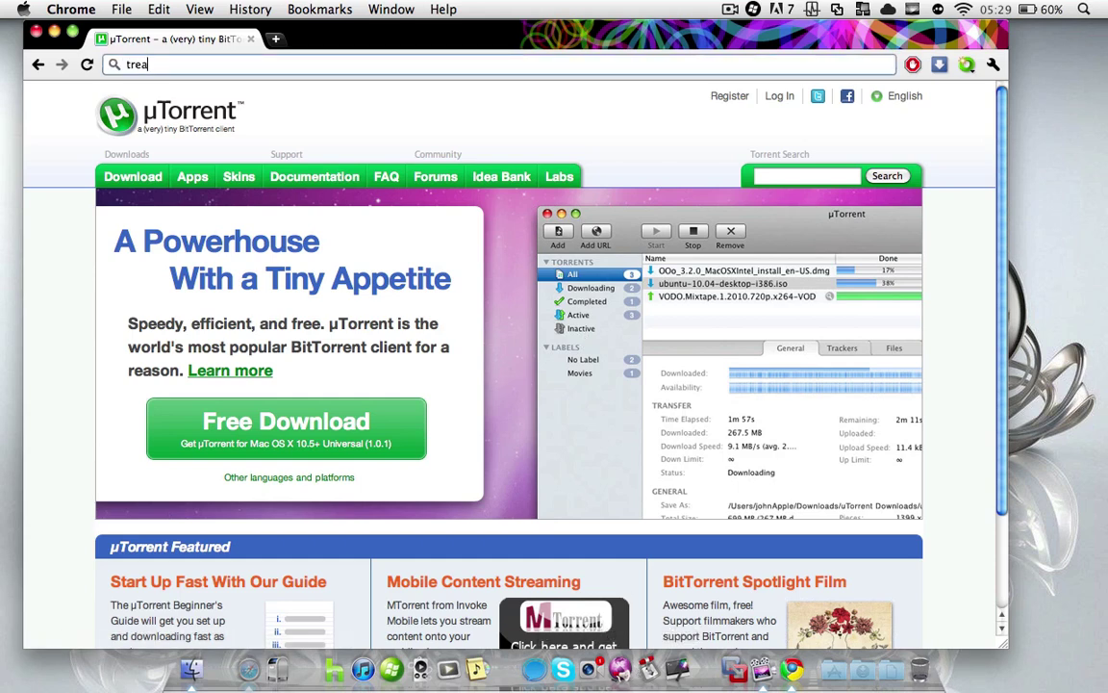
text(ssion)
key(Return)
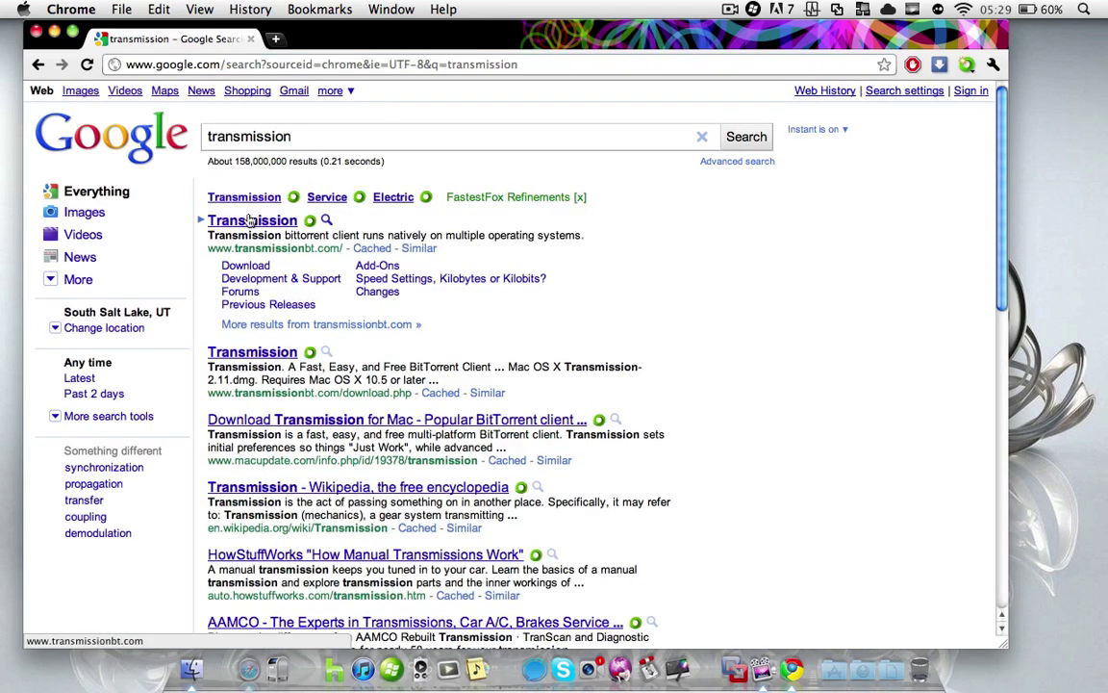
click(248, 222)
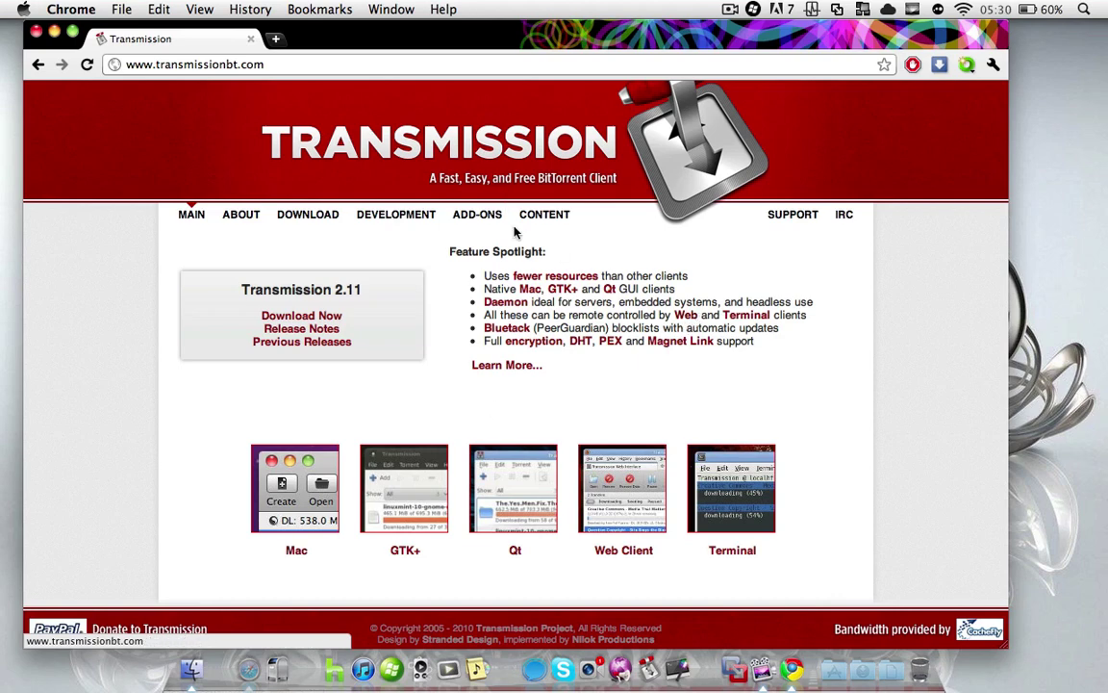
Step: Hide the browser, launch the Transmission application and reposition its window on the desktop
key(super+h)
click(662, 673)
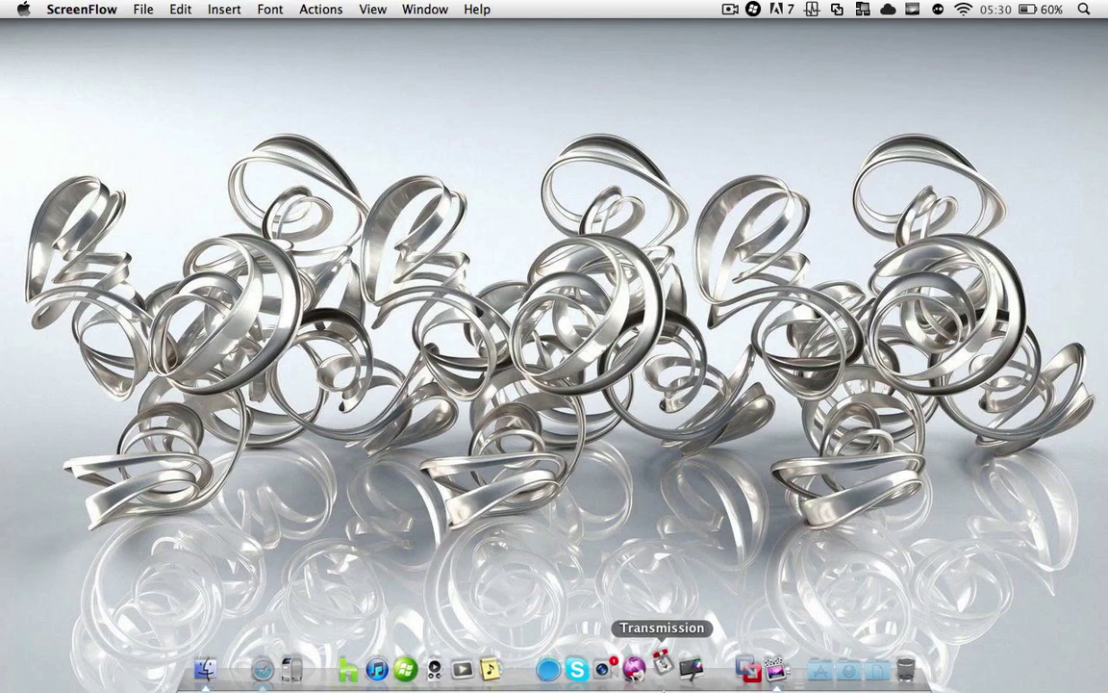
drag(516, 75, 519, 129)
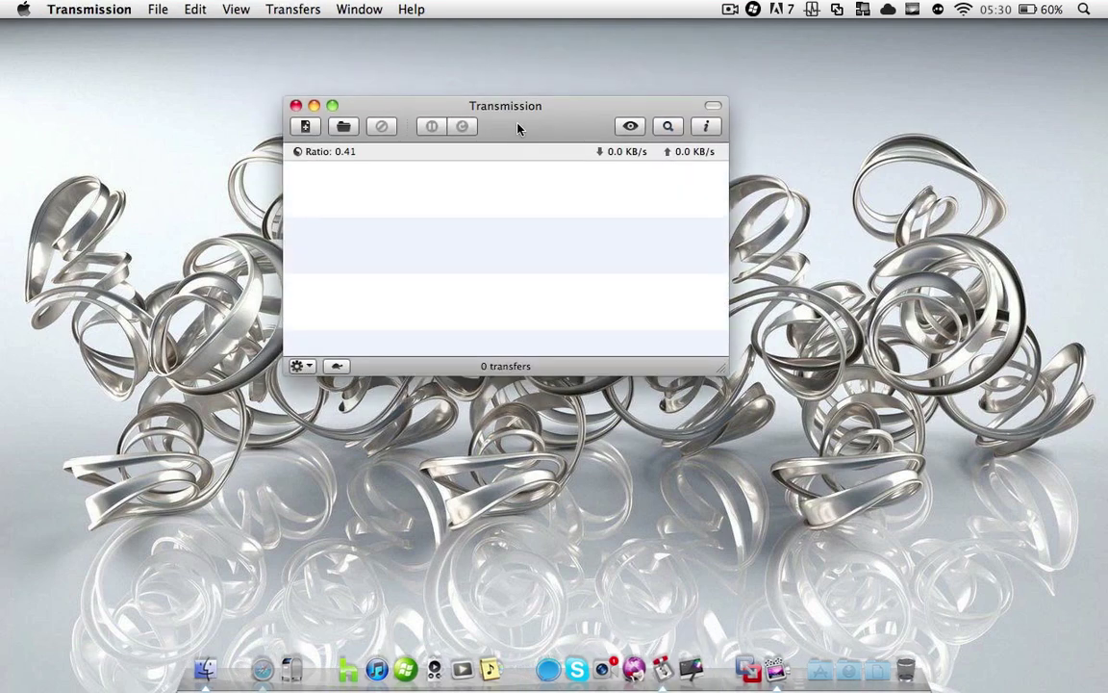
click(353, 151)
drag(507, 140, 520, 149)
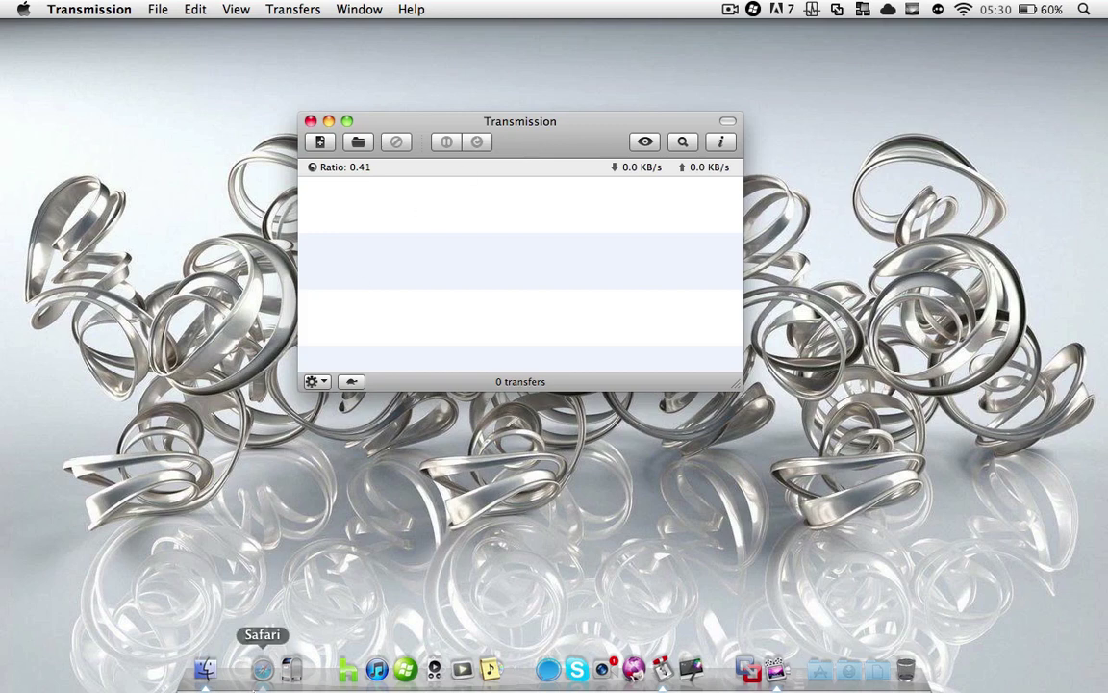
Step: Switch to Safari, show the Demonoid.com page and look at its Torrent search section
click(263, 669)
drag(225, 35, 273, 28)
key(ctrl+shift+Tab)
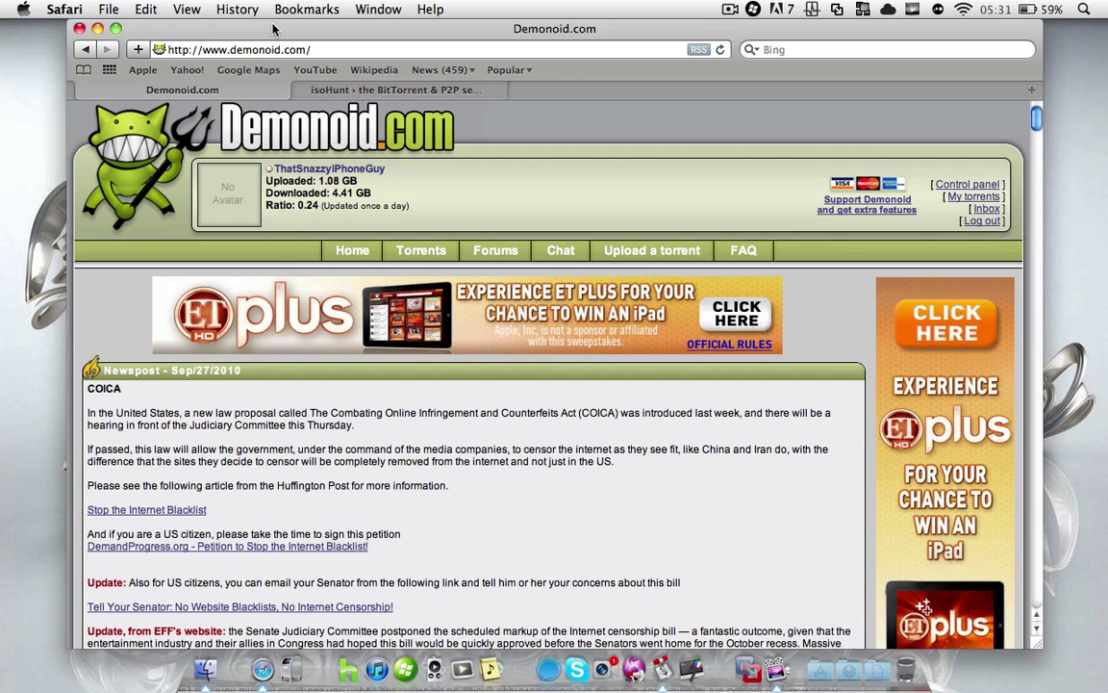
scroll(288, 279, down, 8)
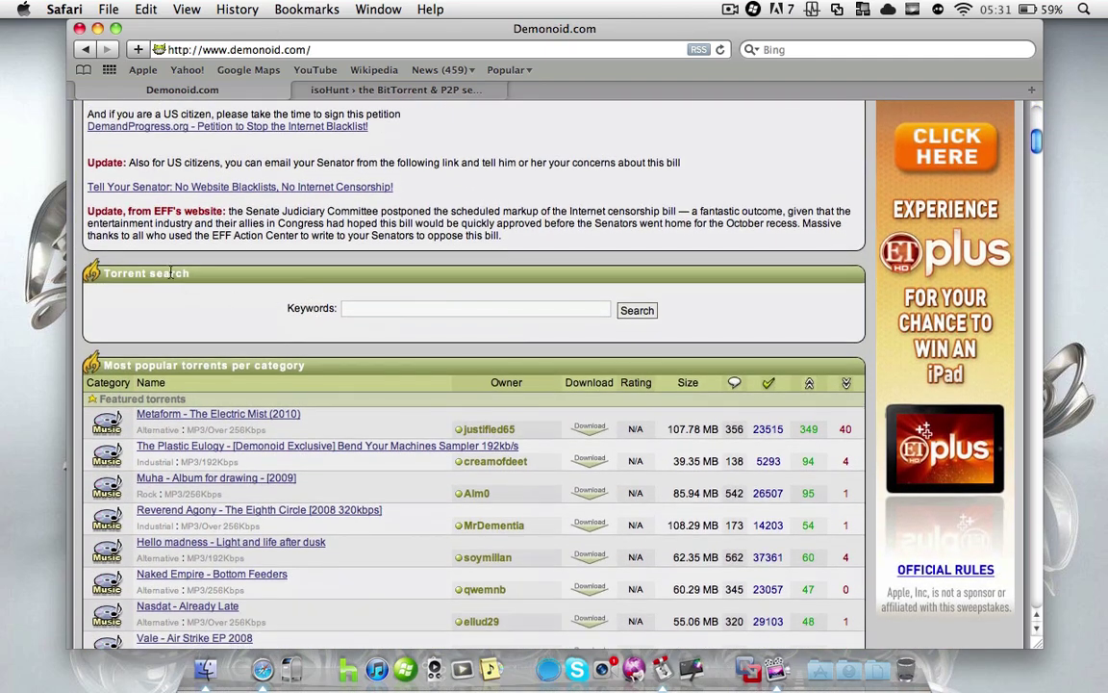
drag(189, 274, 133, 273)
Step: Show the isoHunt page and place the cursor in its torrent search field
click(409, 90)
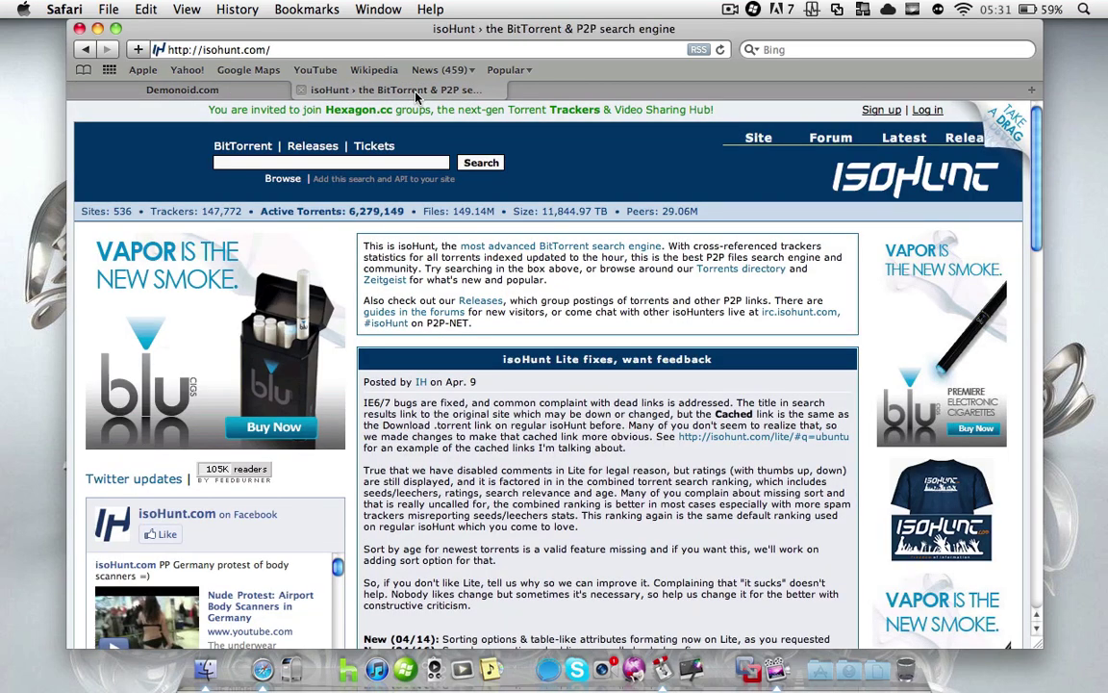
click(364, 162)
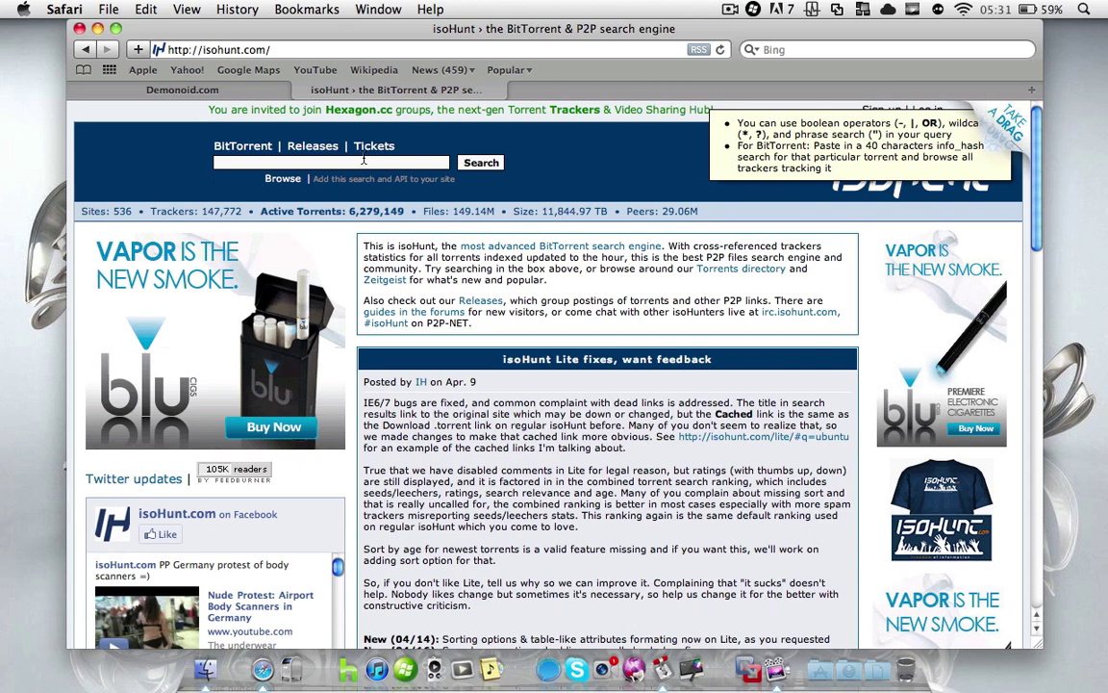
click(364, 162)
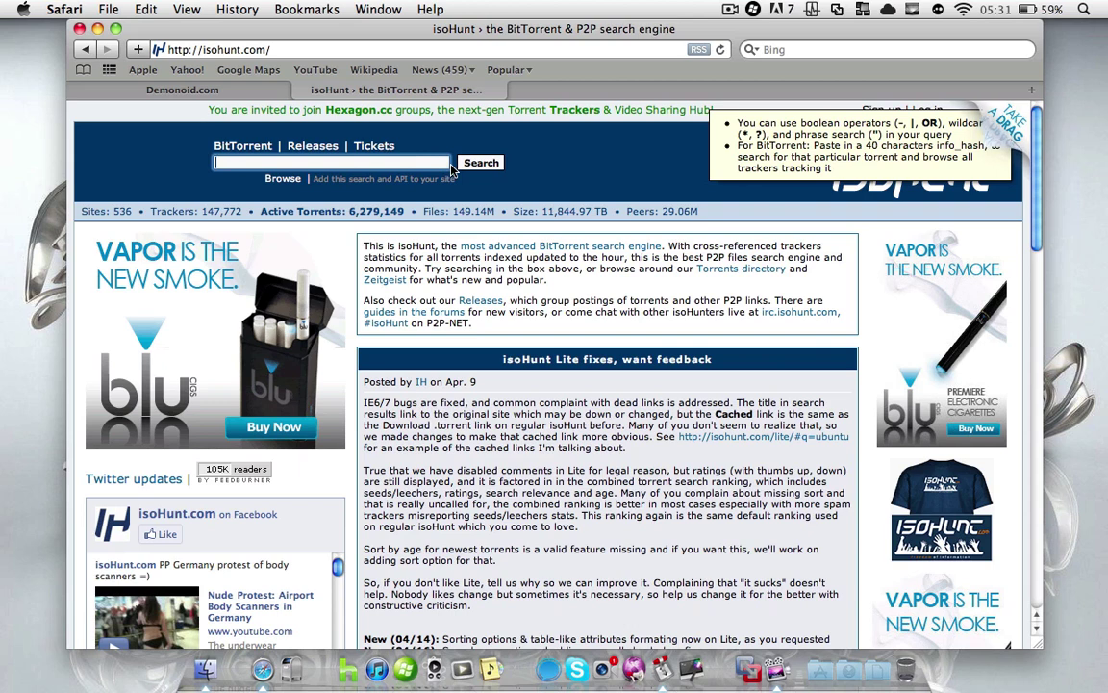
Step: Return to Demonoid to examine its news post and most popular torrents, and revisit the isoHunt page
click(191, 90)
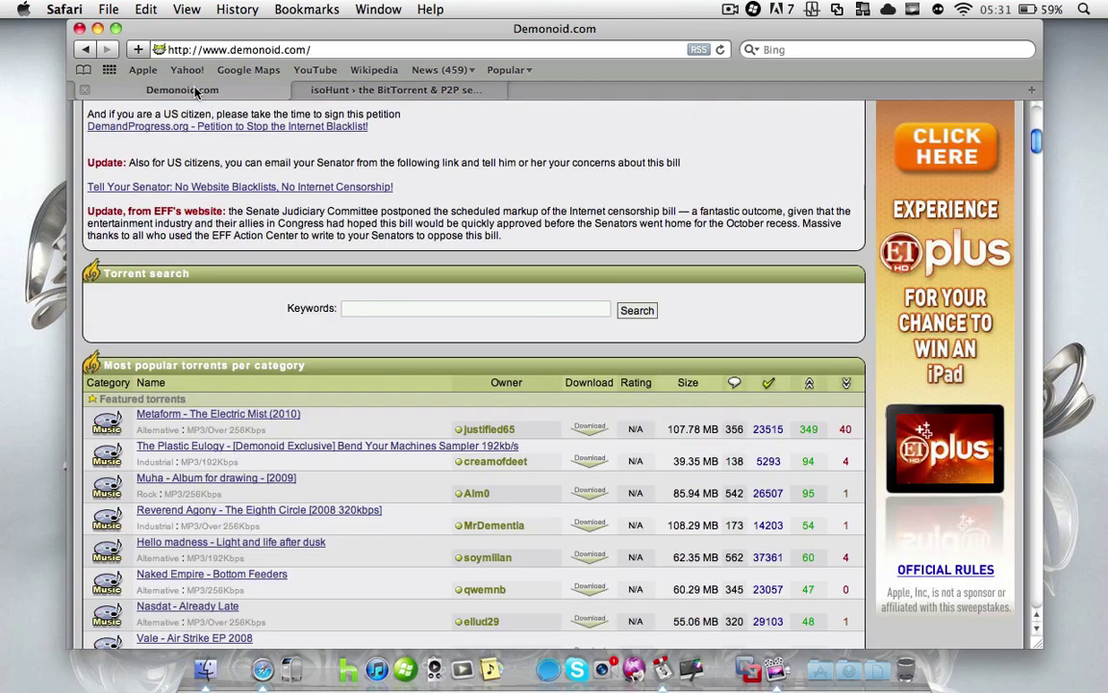
scroll(365, 475, down, 5)
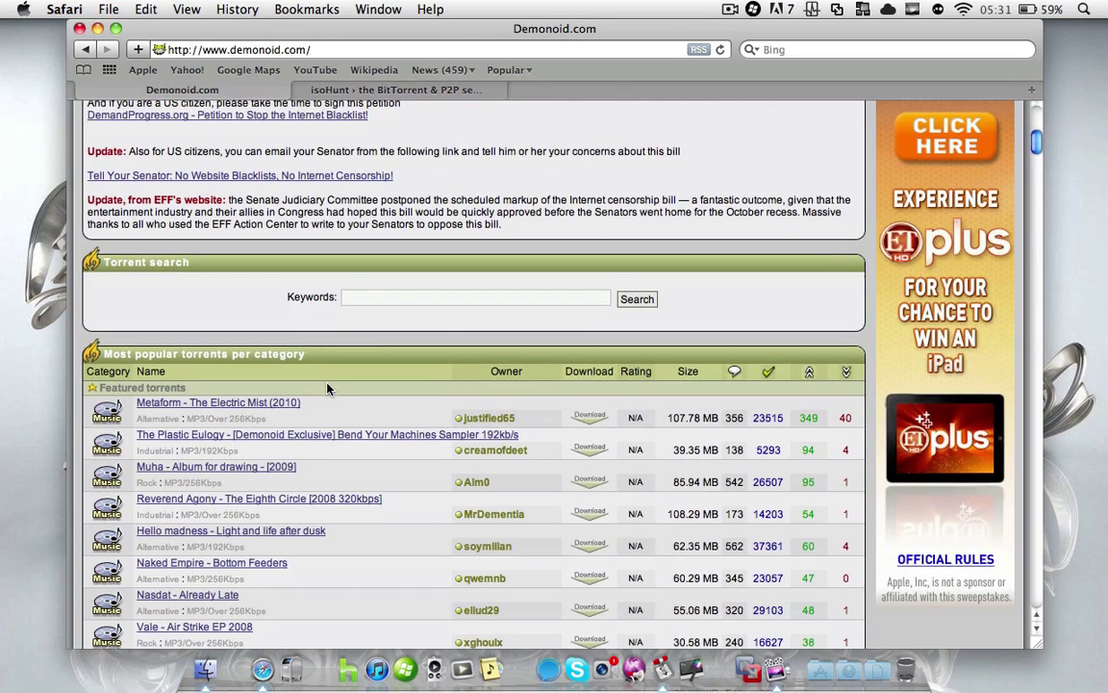
scroll(327, 388, up, 10)
scroll(328, 389, up, 2)
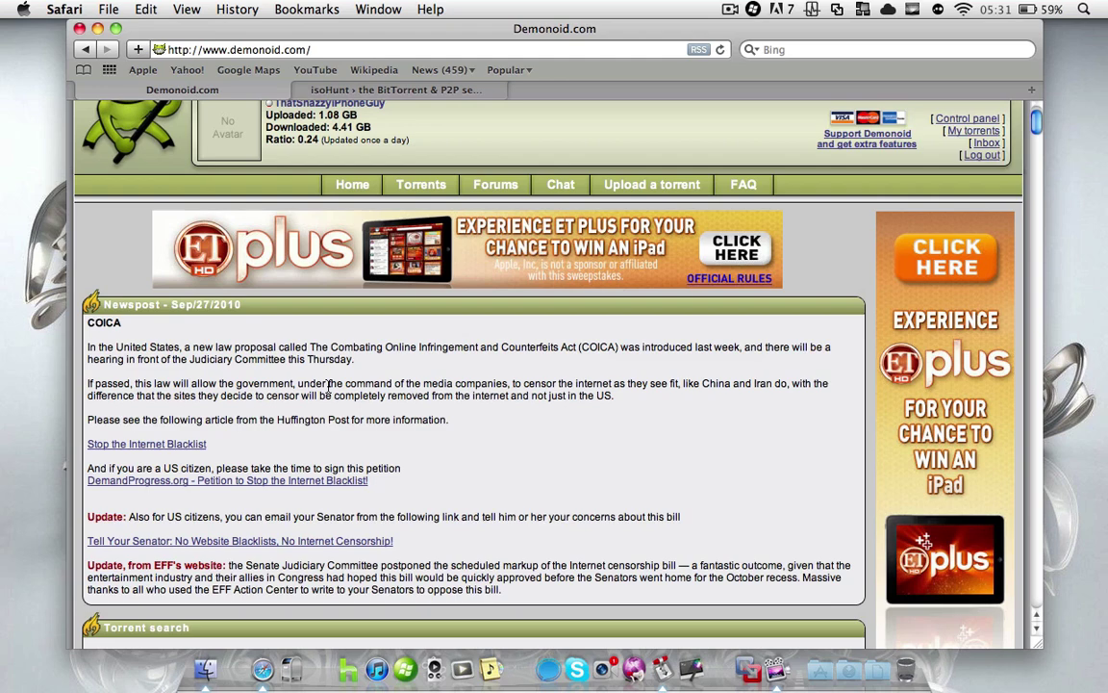
scroll(328, 385, down, 5)
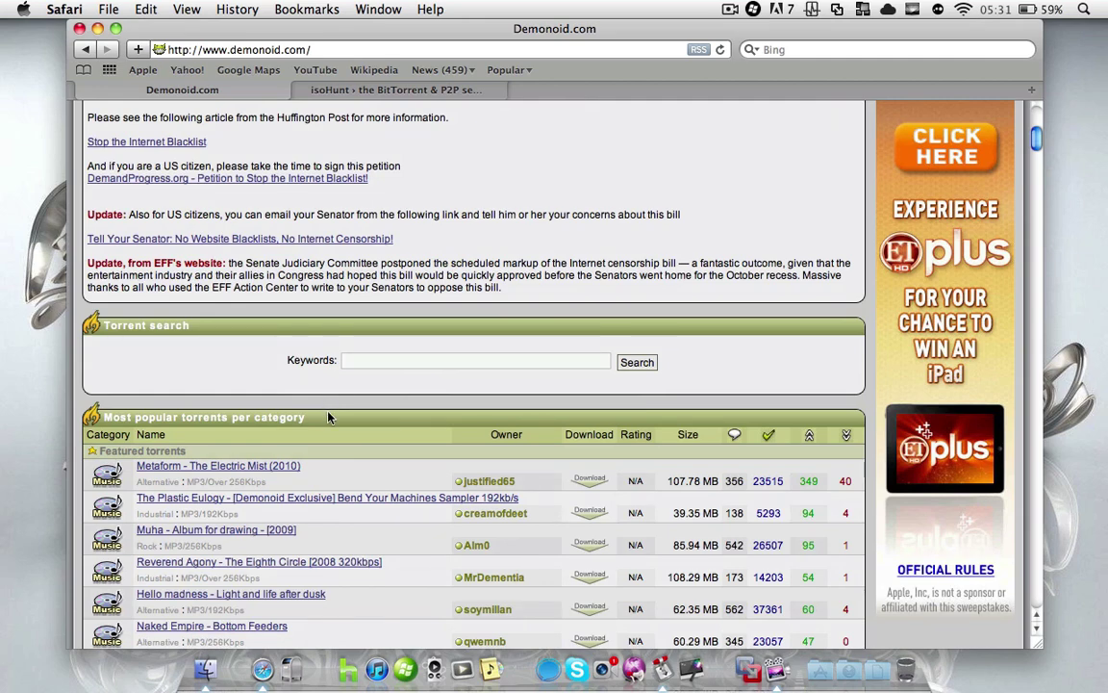
scroll(327, 398, down, 5)
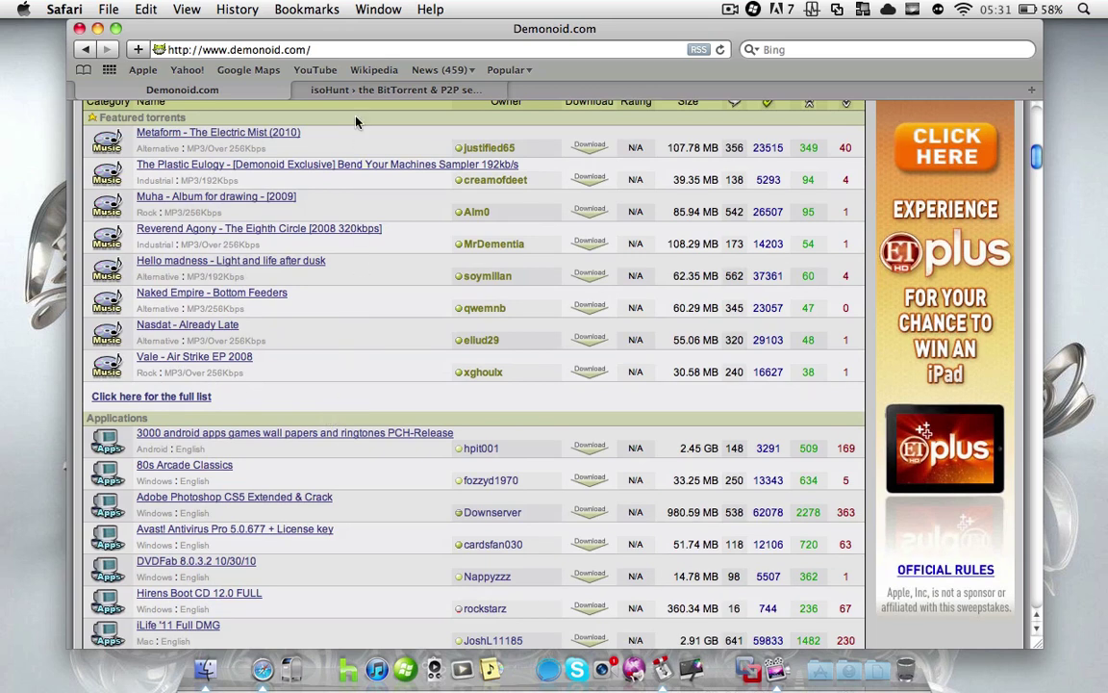
click(358, 92)
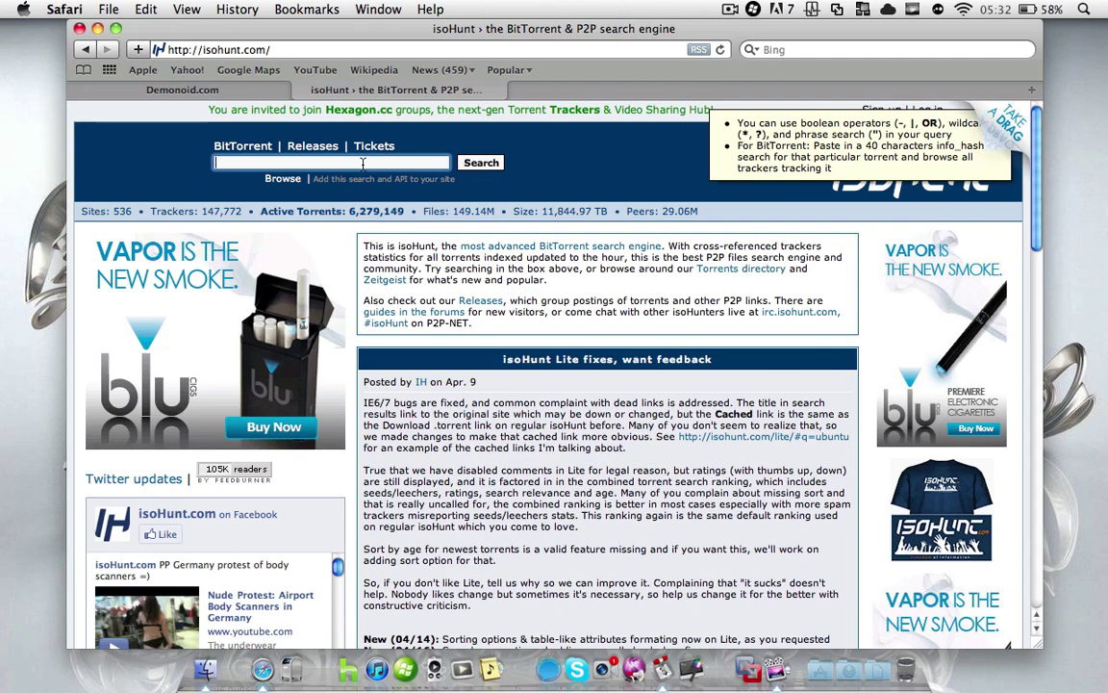
Step: Open the featured torrent "Vale - Air Strike EP 2008" on Demonoid and download its torrent file
click(158, 88)
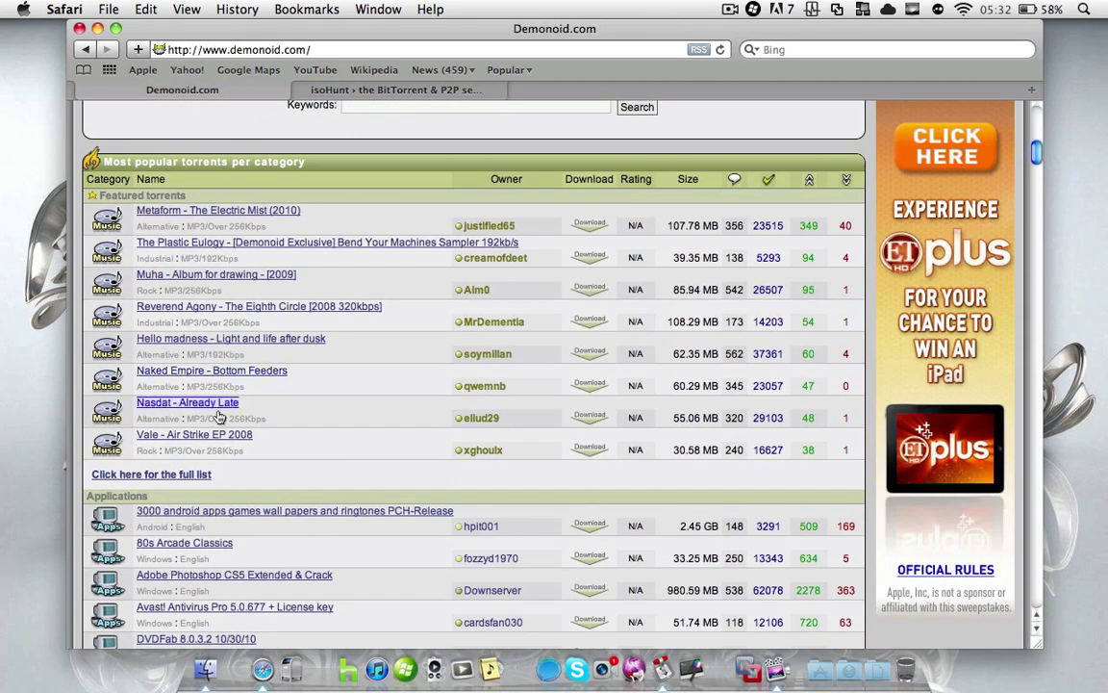
click(192, 434)
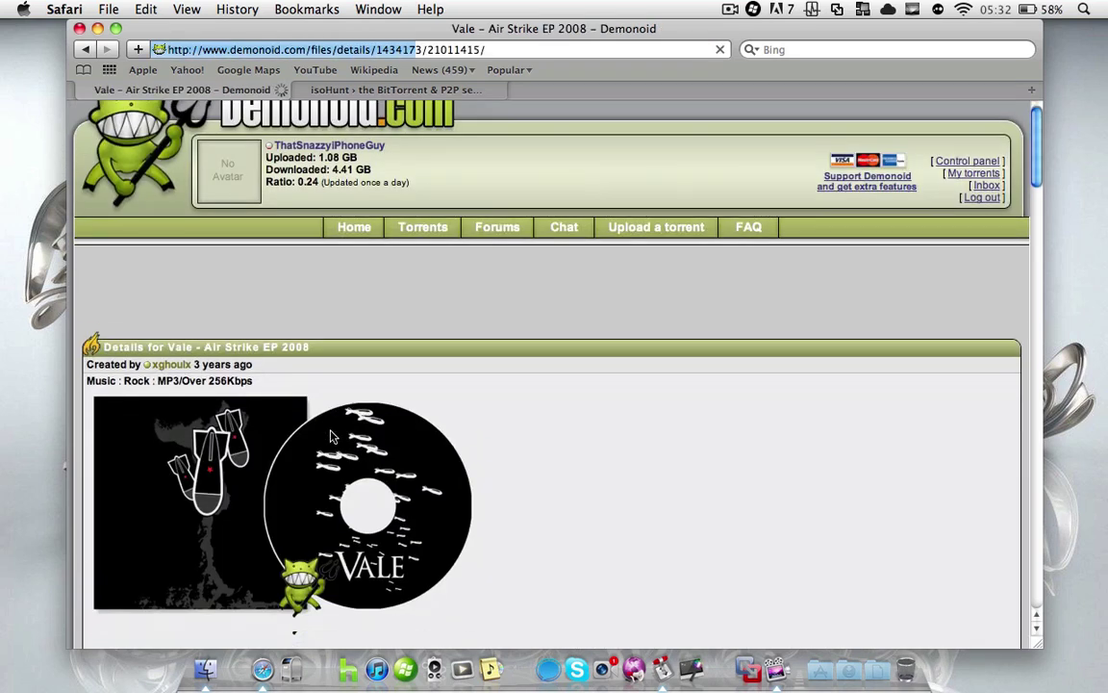
scroll(330, 437, down, 5)
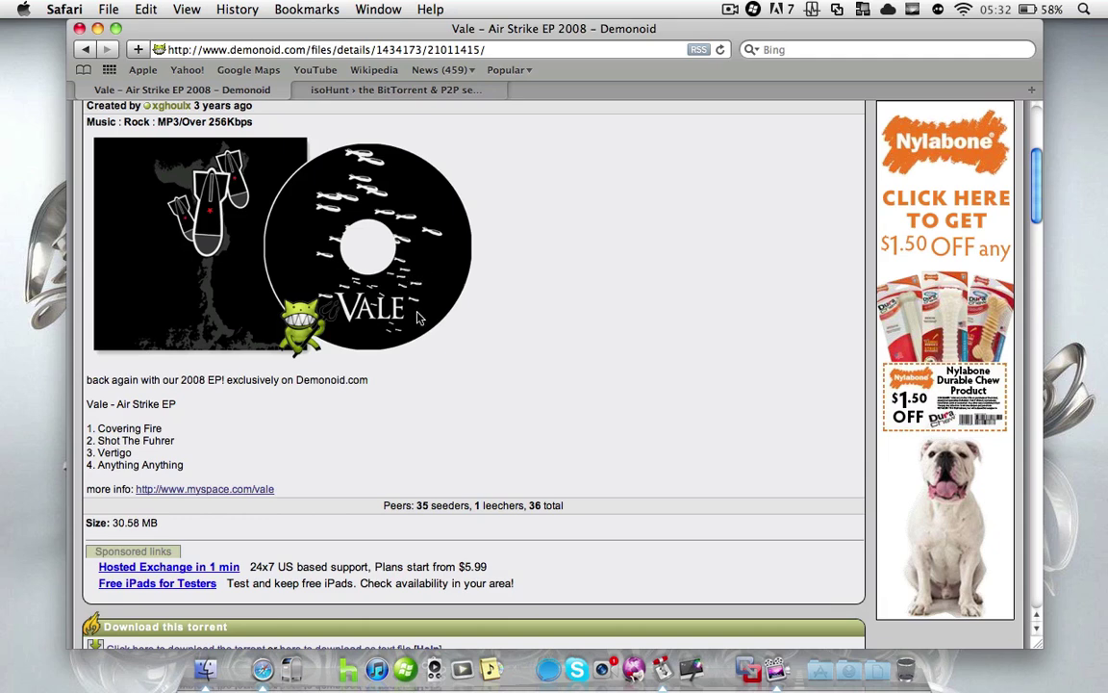
scroll(149, 520, down, 3)
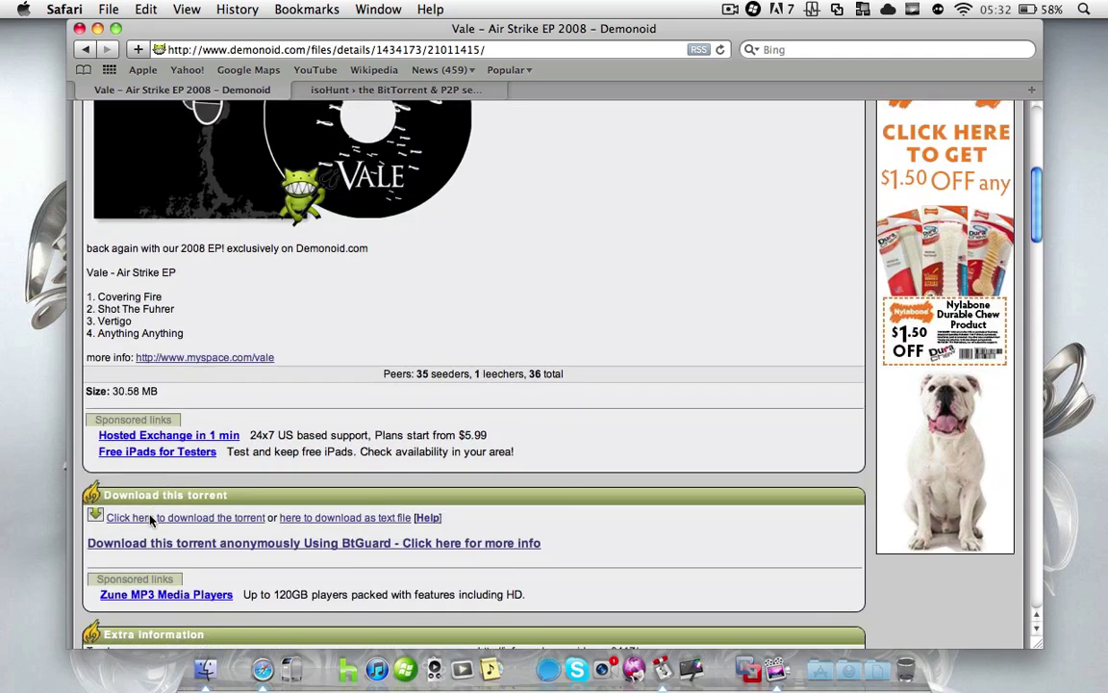
click(208, 517)
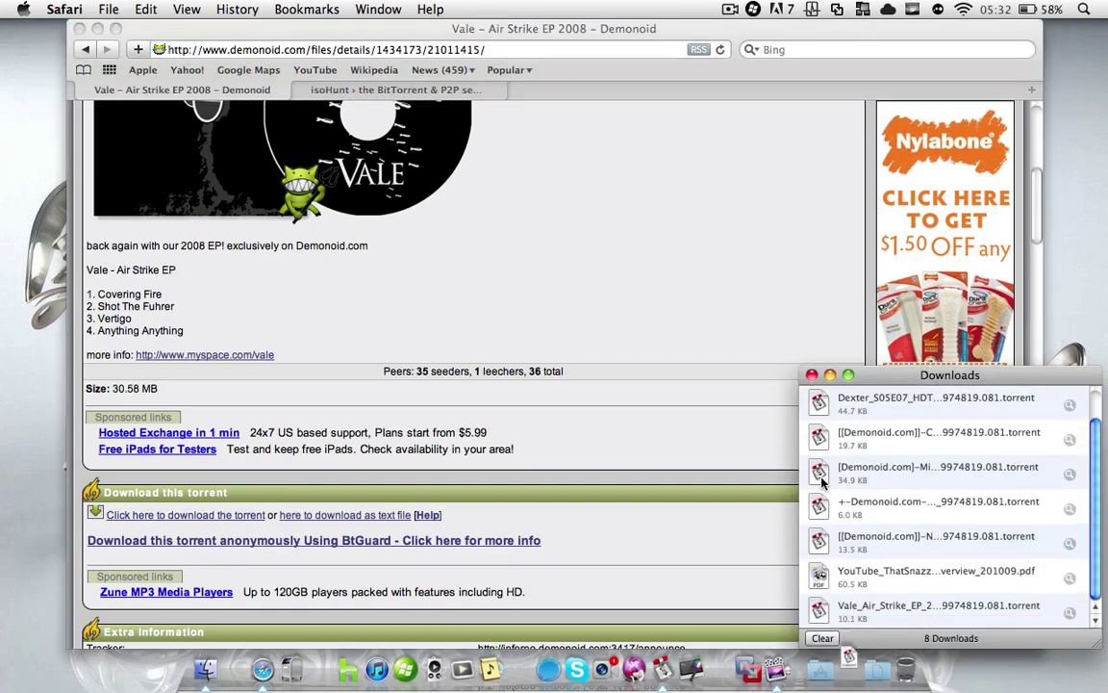
Step: Open the downloaded Vale Air Strike EP torrent in Transmission and move the 2008 EP window clear of the transfer list
click(866, 609)
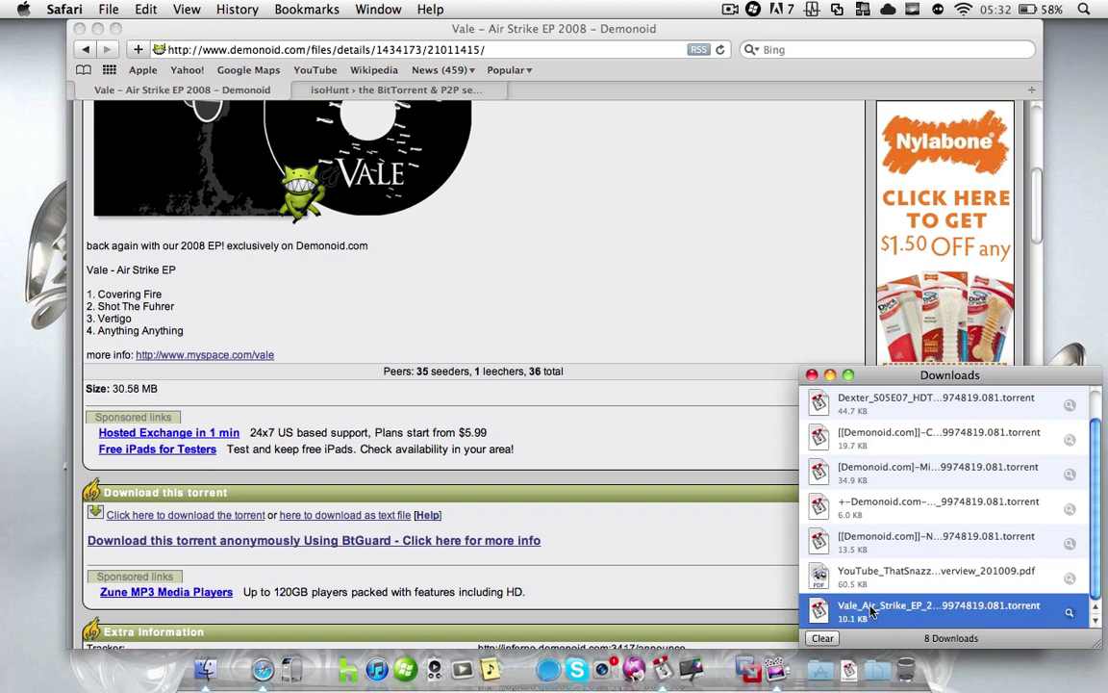
double_click(871, 611)
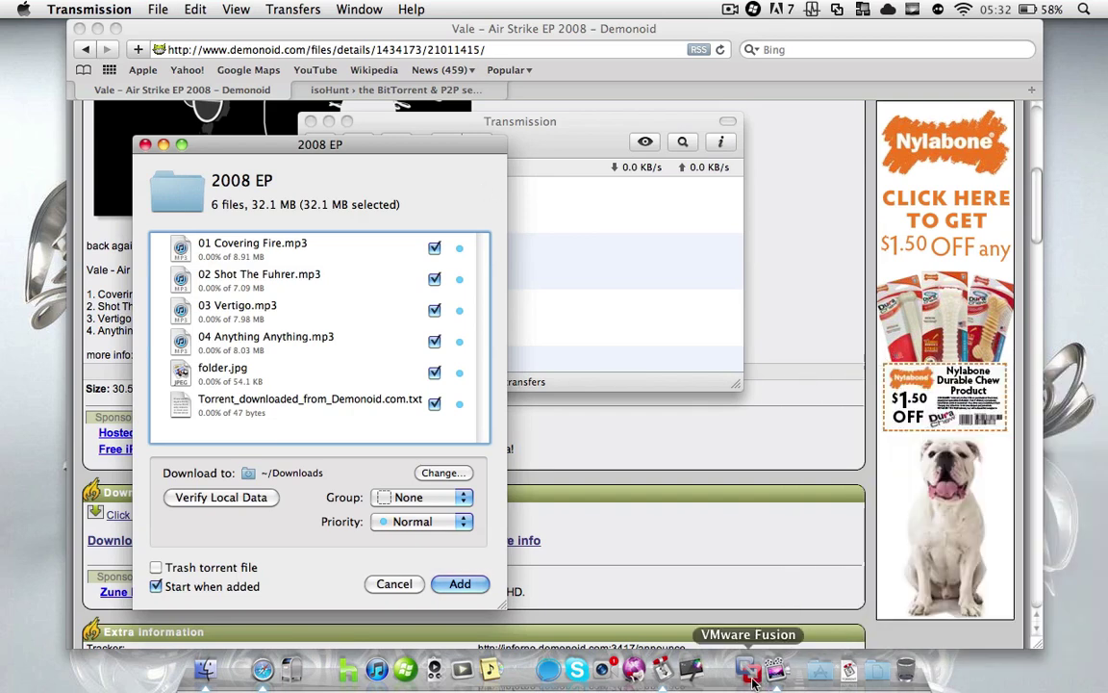
drag(370, 145, 816, 103)
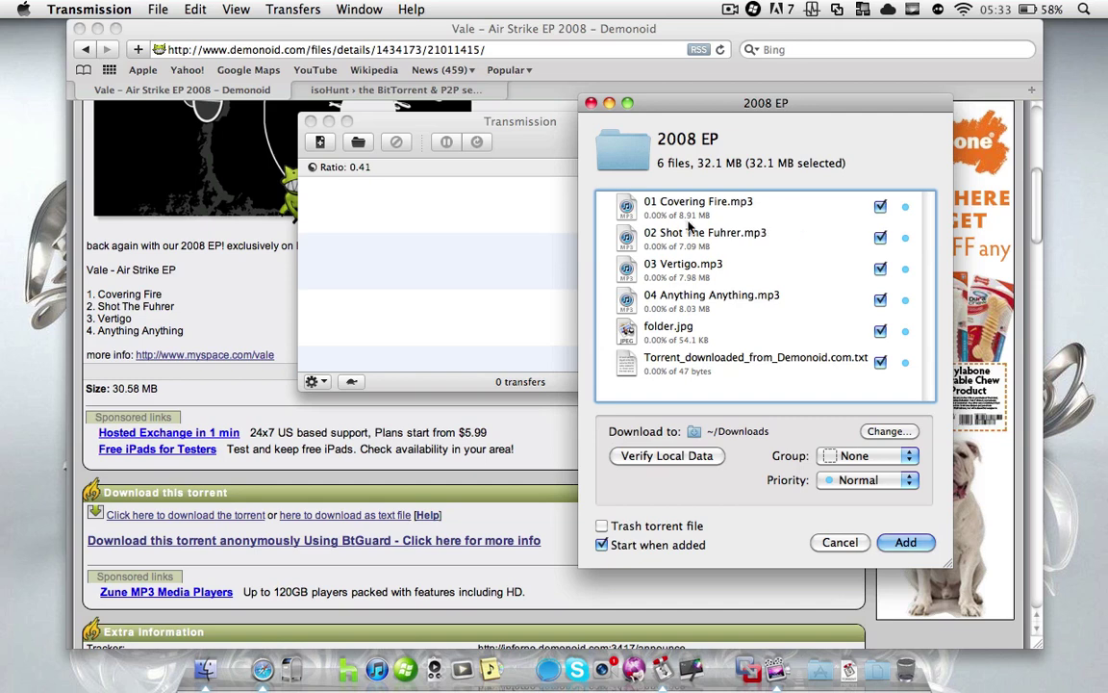
Step: Exclude Torrent_downloaded_from_Demonoid.com.txt from the 2008 EP torrent, add it to the transfers, and move the Transmission window aside
click(876, 363)
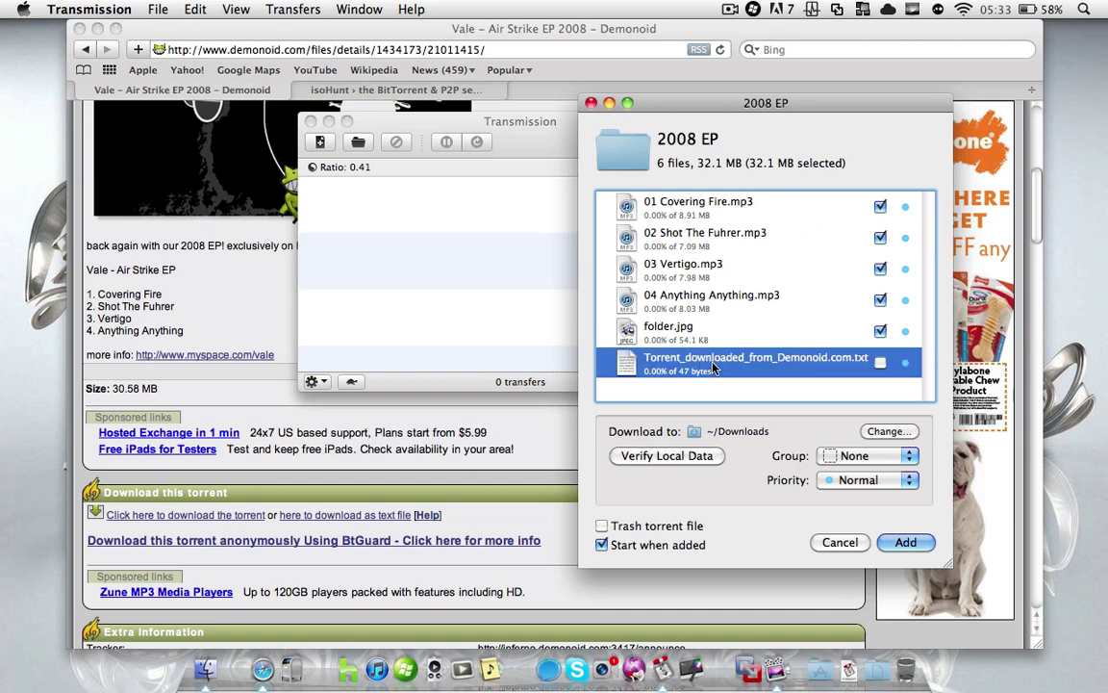
click(767, 382)
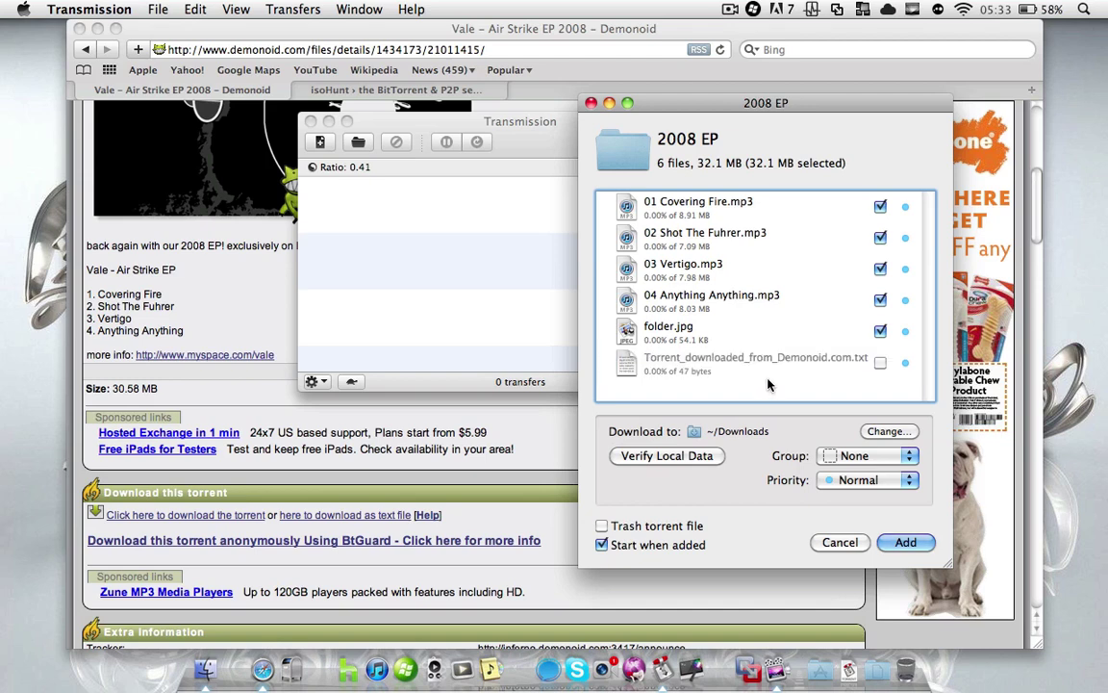
click(754, 368)
click(775, 383)
click(787, 327)
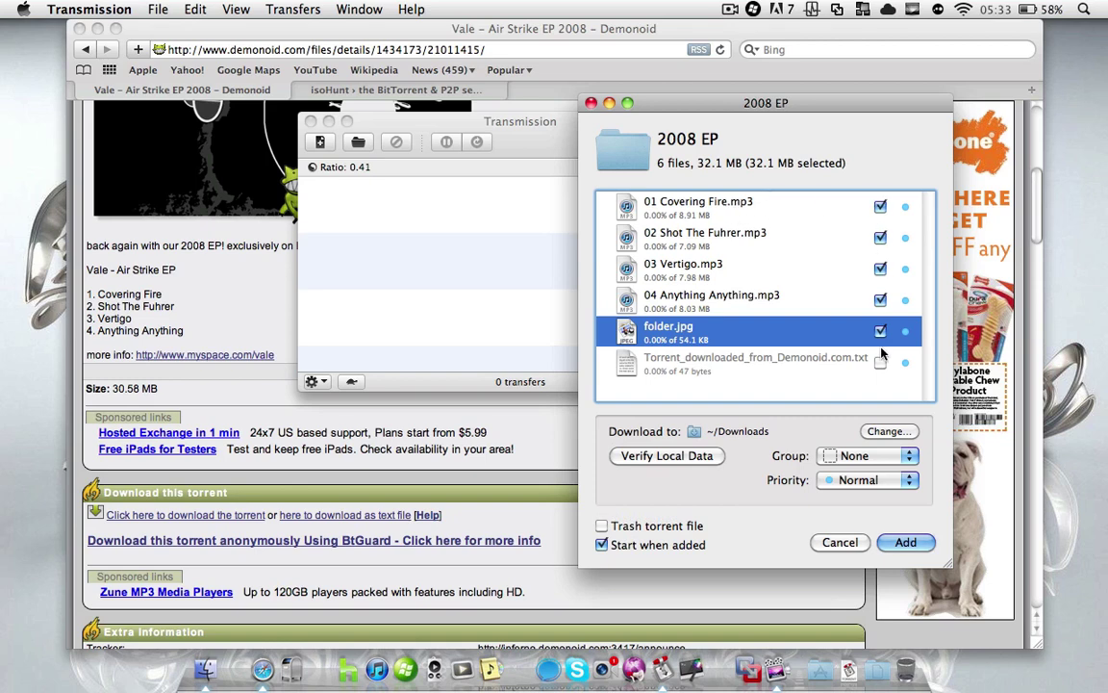
click(905, 543)
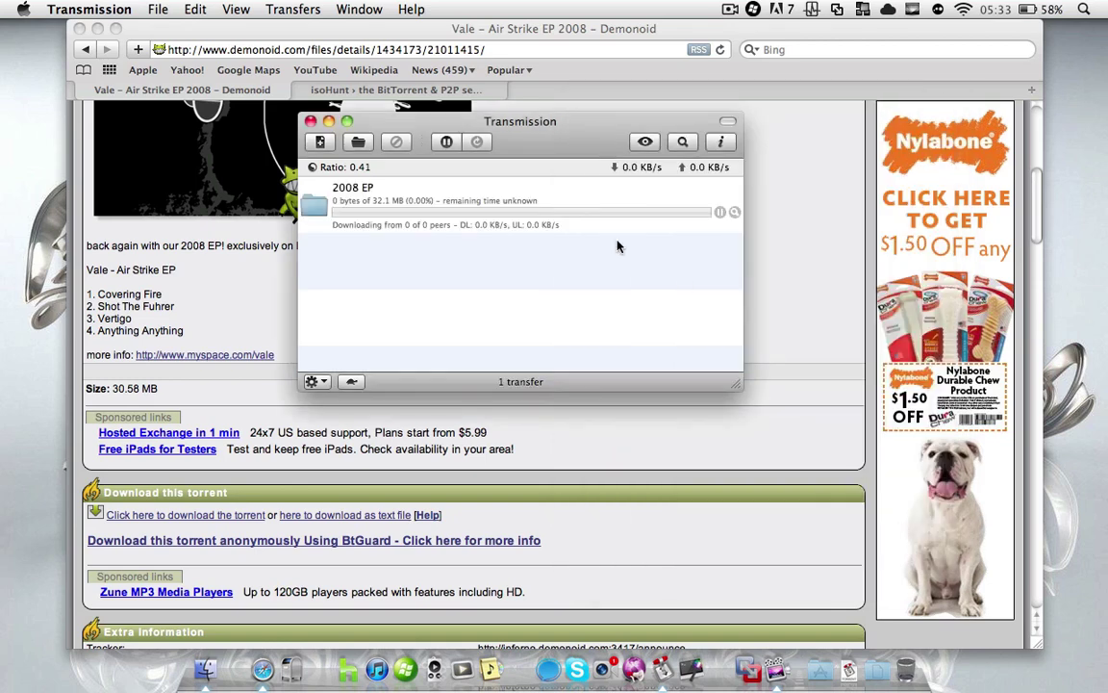
drag(535, 146, 812, 117)
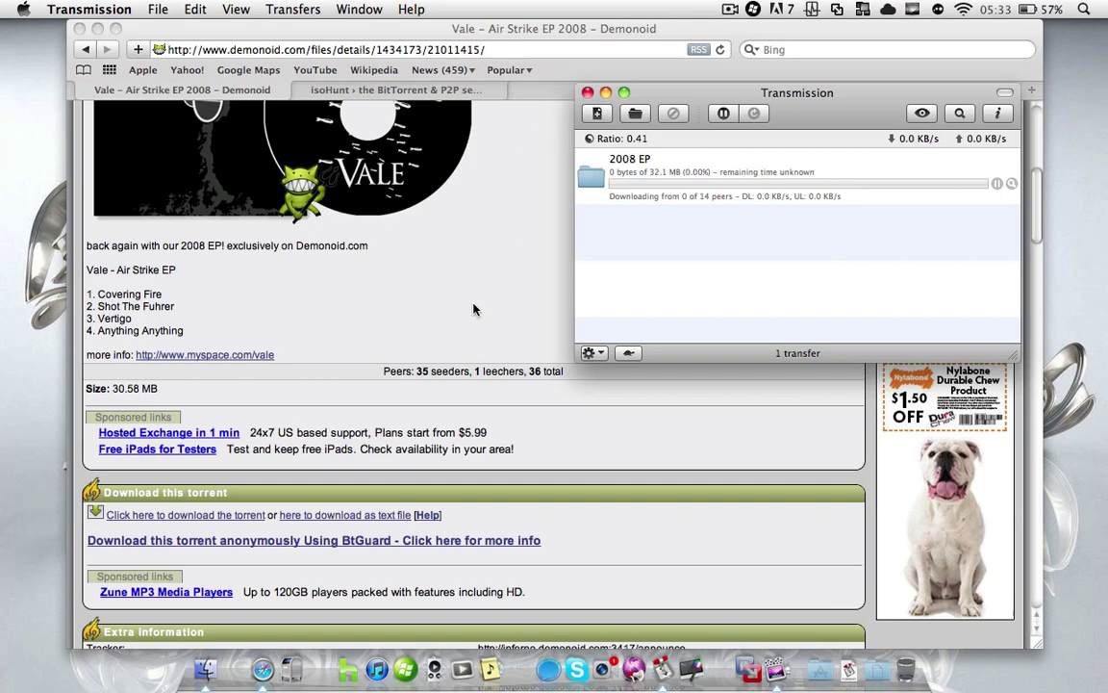
Step: Switch to Safari, search isoHunt for "vale", and look through the torrent results
click(458, 404)
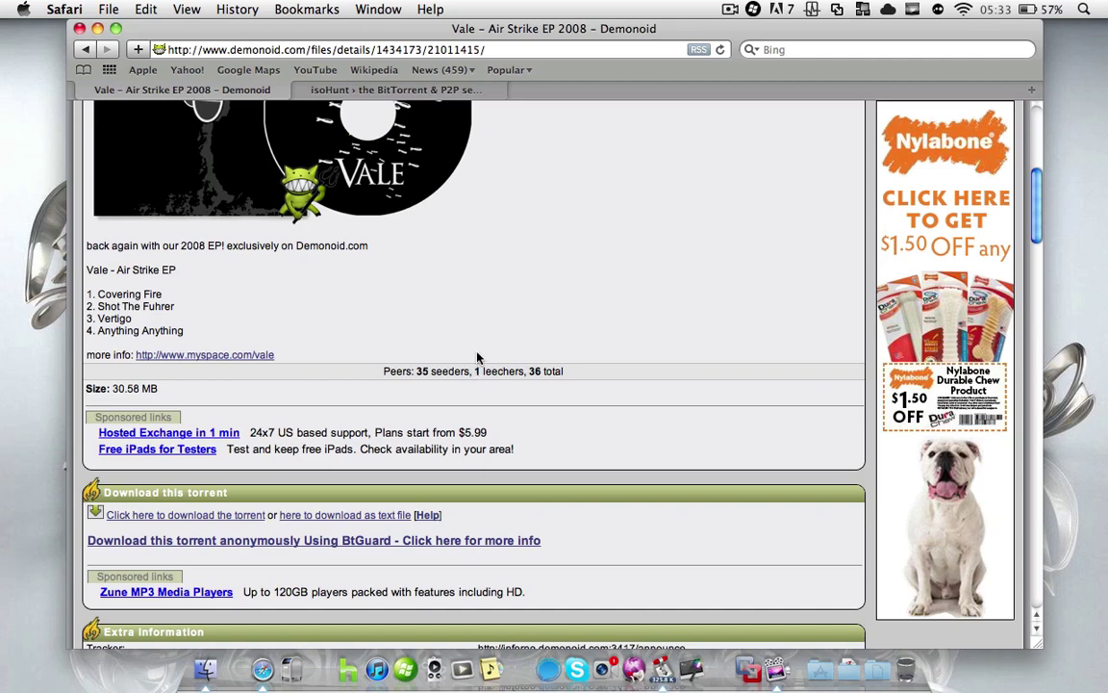
scroll(482, 169, up, 5)
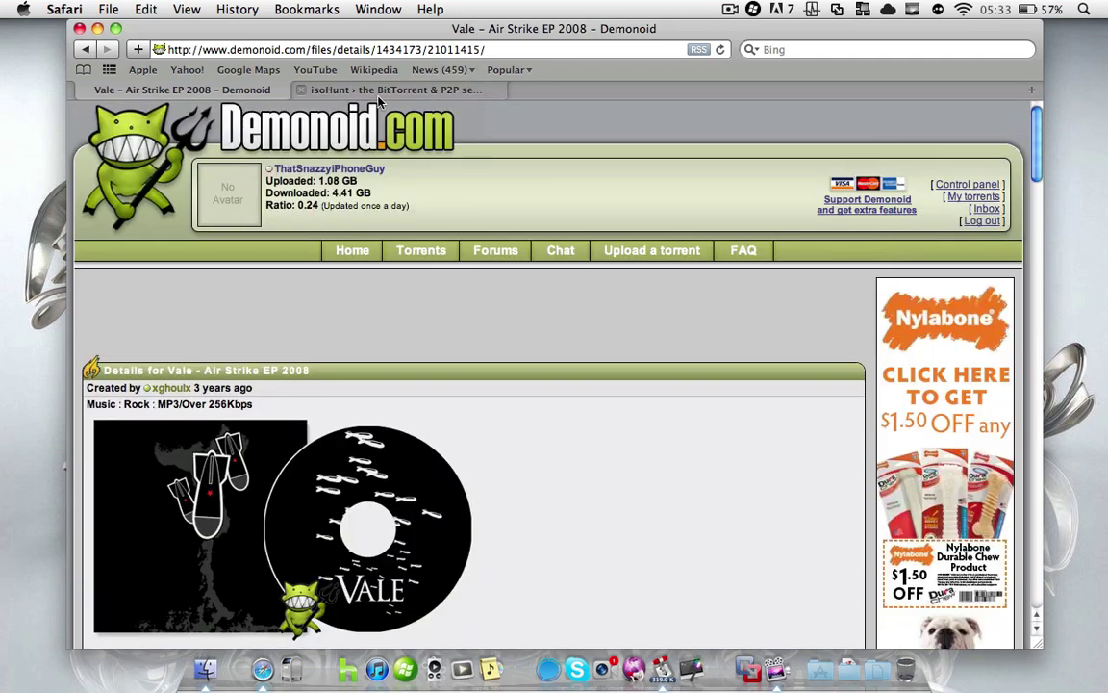
click(380, 89)
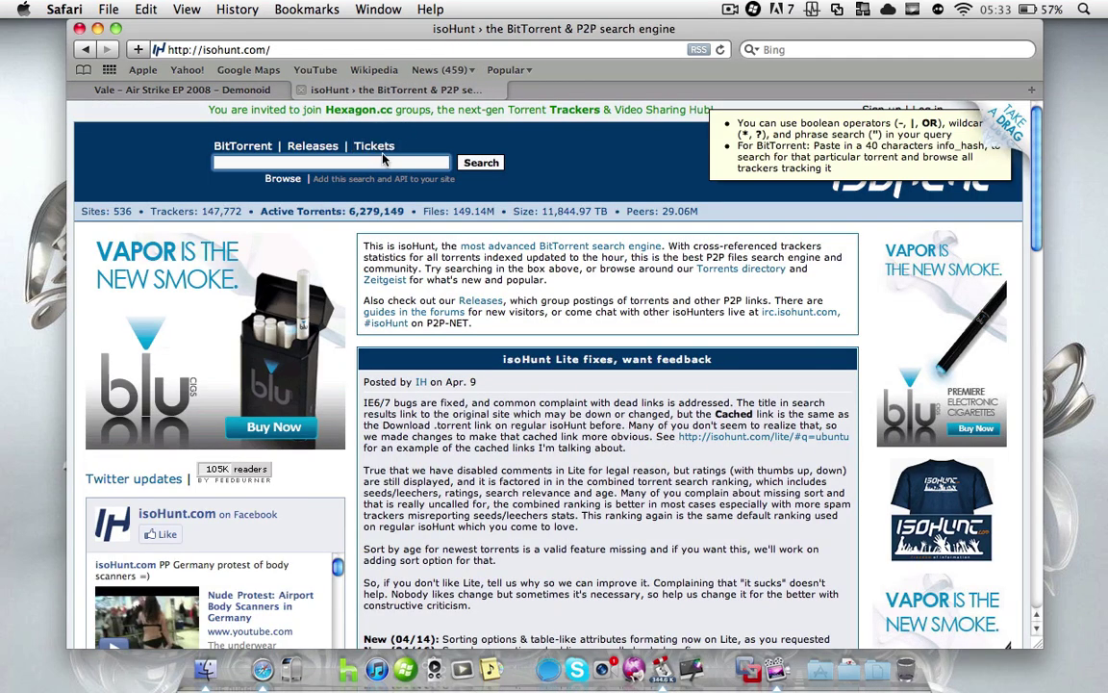
text(vale)
key(Return)
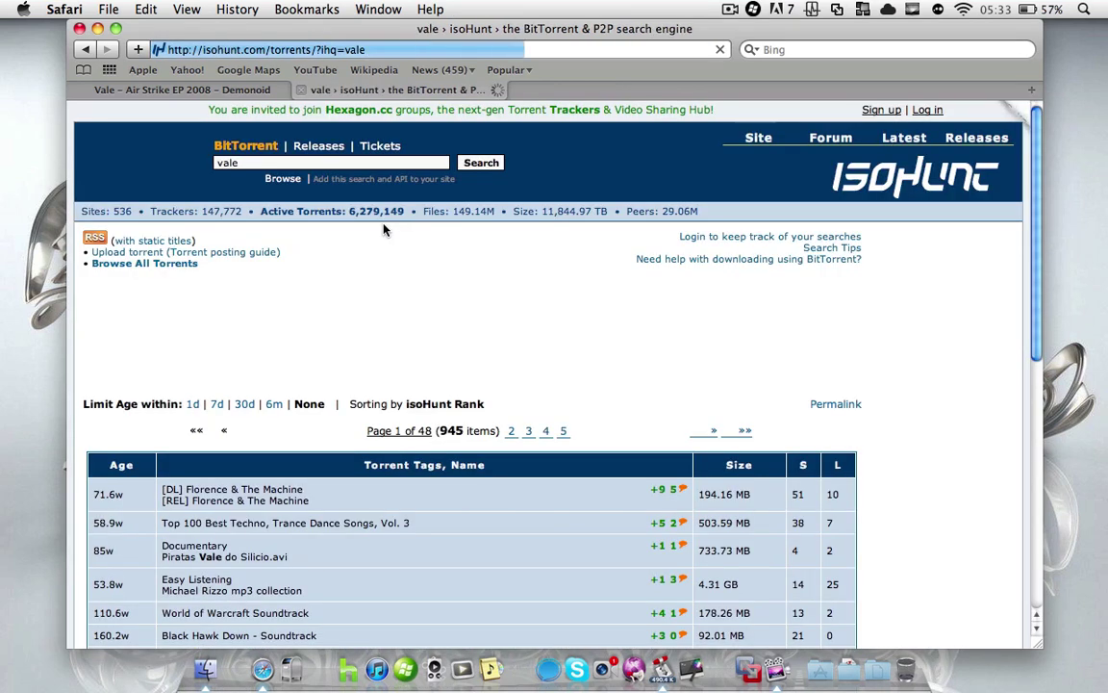
scroll(256, 389, down, 5)
scroll(256, 389, down, 5)
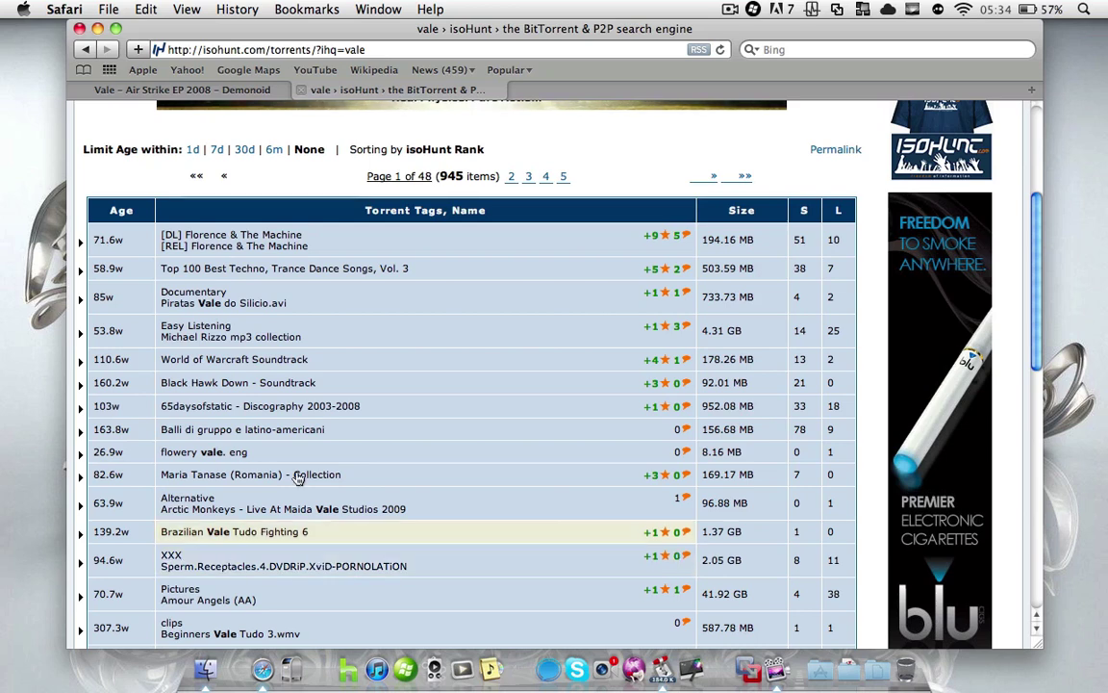
Step: Revisit the Demonoid page briefly, and open the Florence & The Machine release from the isoHunt results to examine its details
click(201, 88)
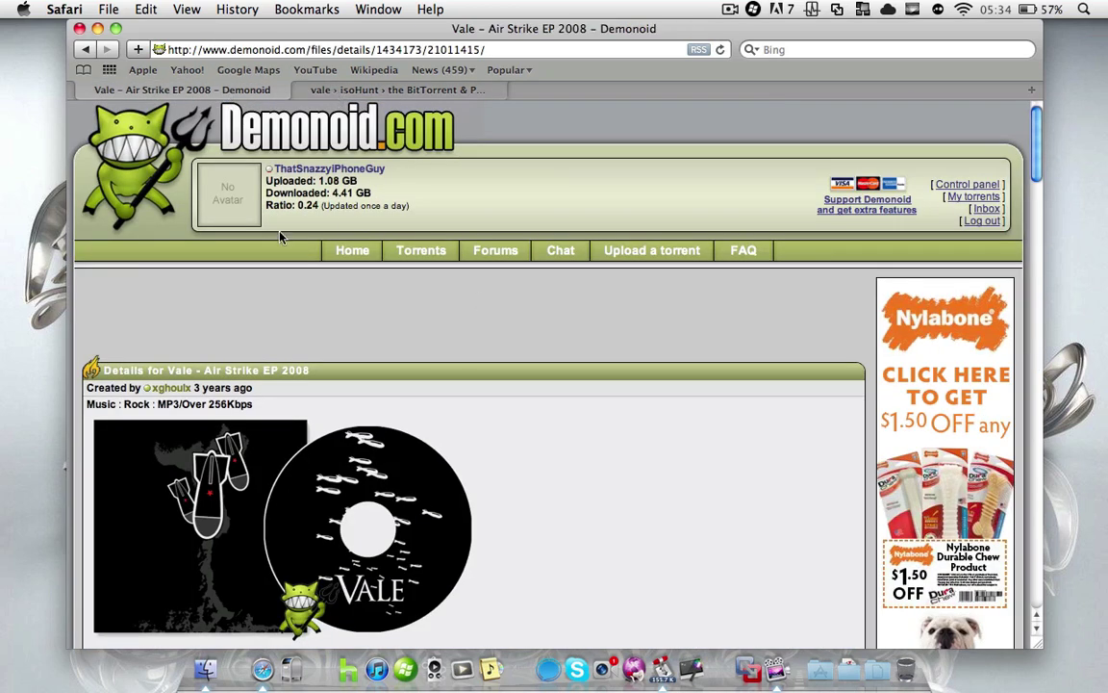
click(339, 90)
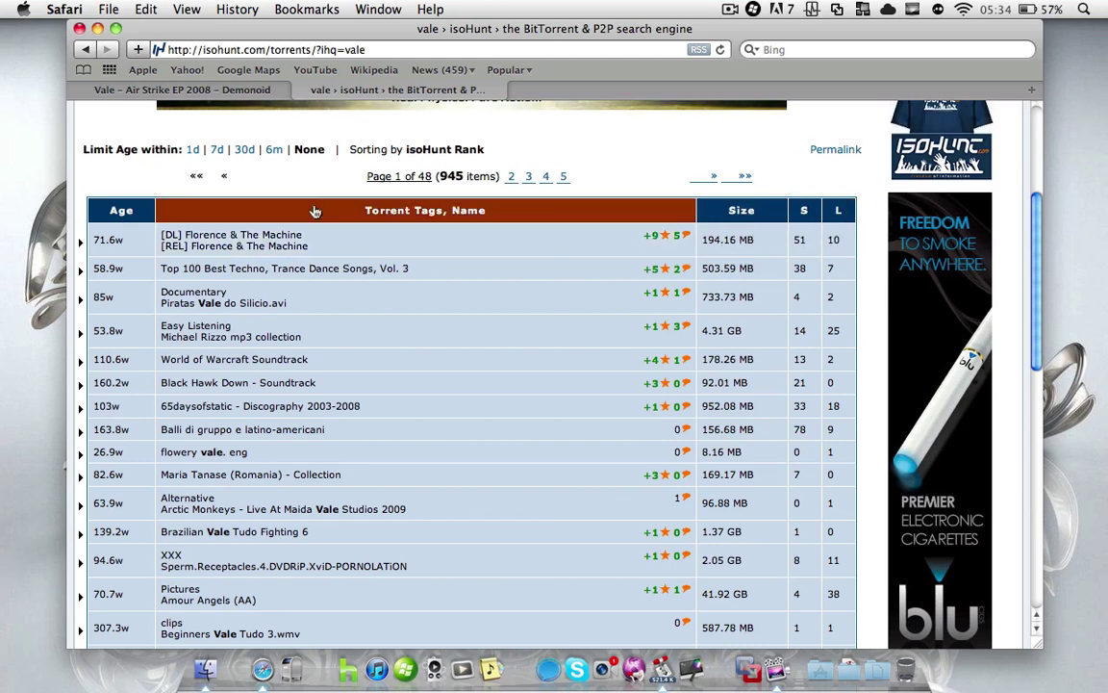
click(290, 247)
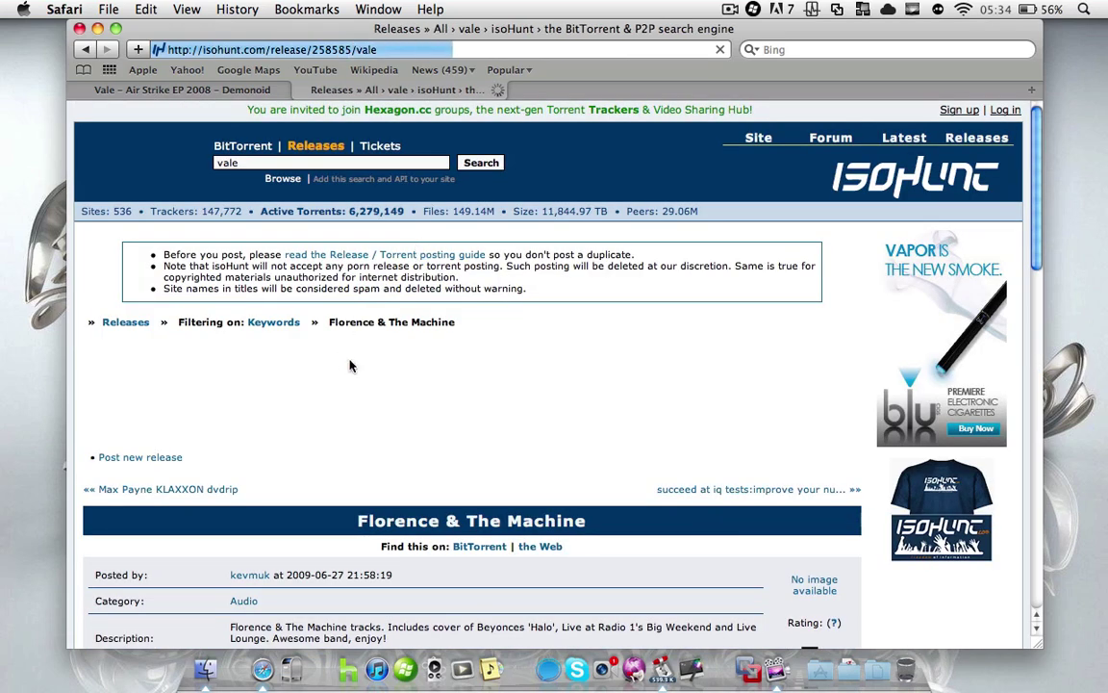
scroll(350, 377, down, 3)
scroll(86, 279, down, 10)
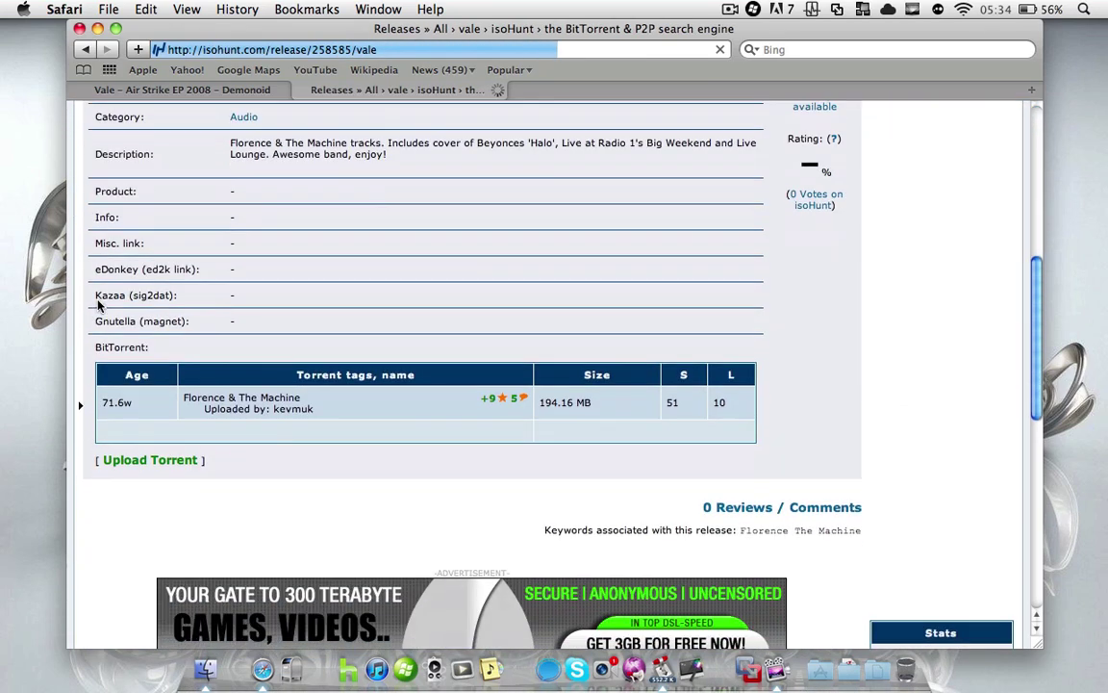
scroll(97, 304, up, 6)
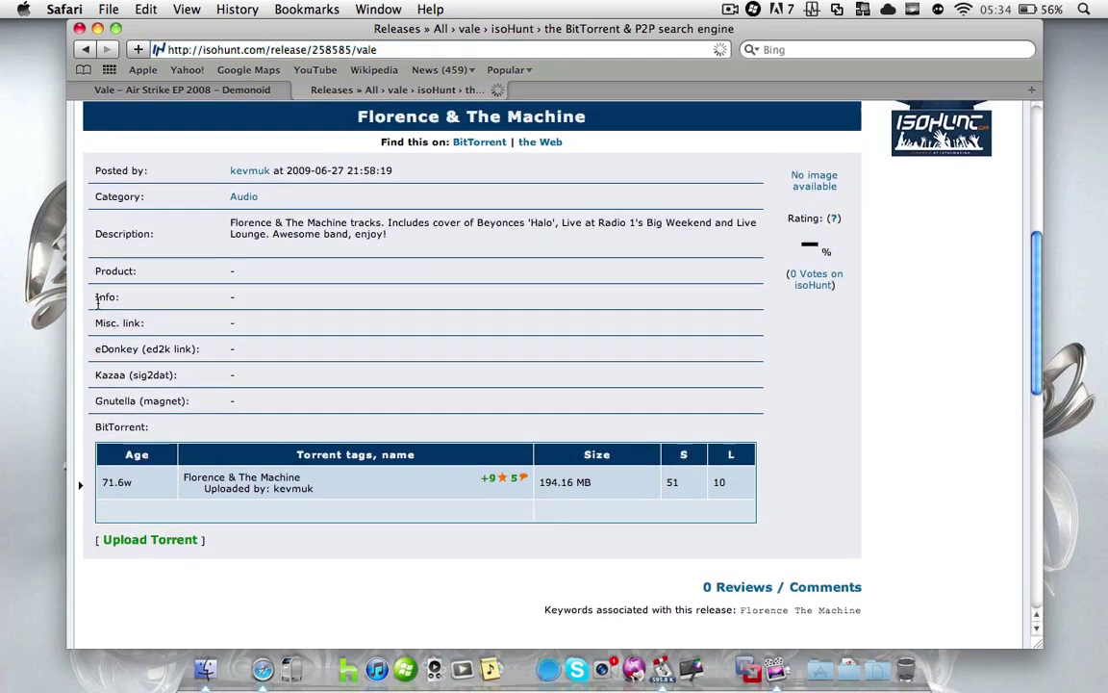
scroll(97, 306, up, 5)
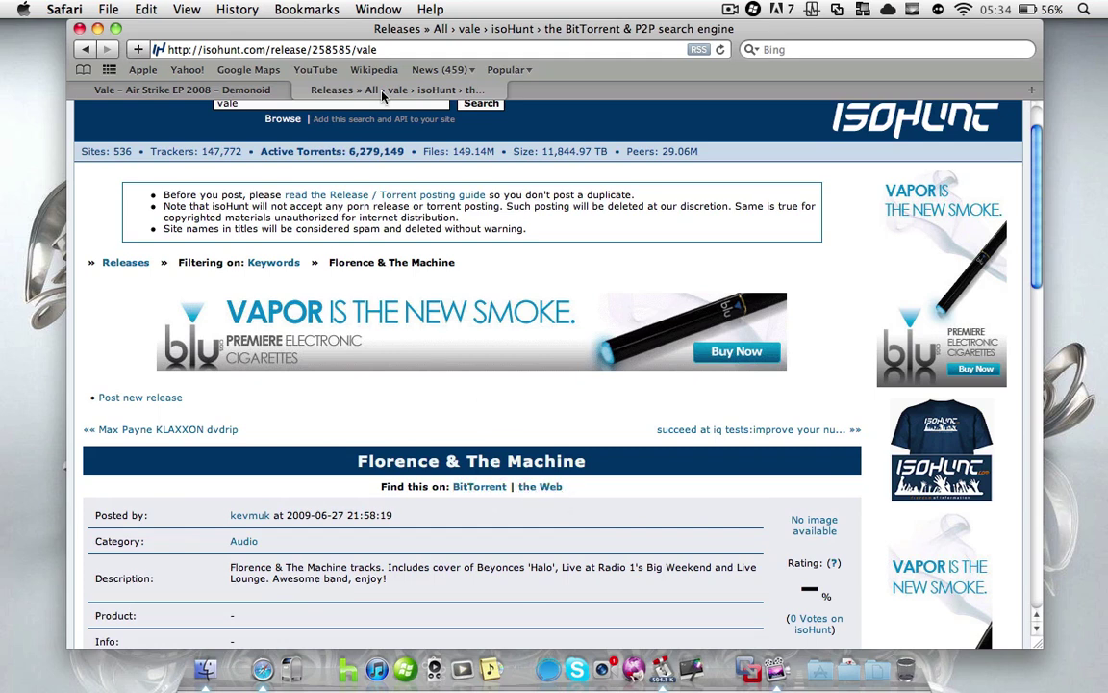
Step: Close the isoHunt page and look through the user comments on Demonoid's Vale - Air Strike EP 2008 page
click(302, 91)
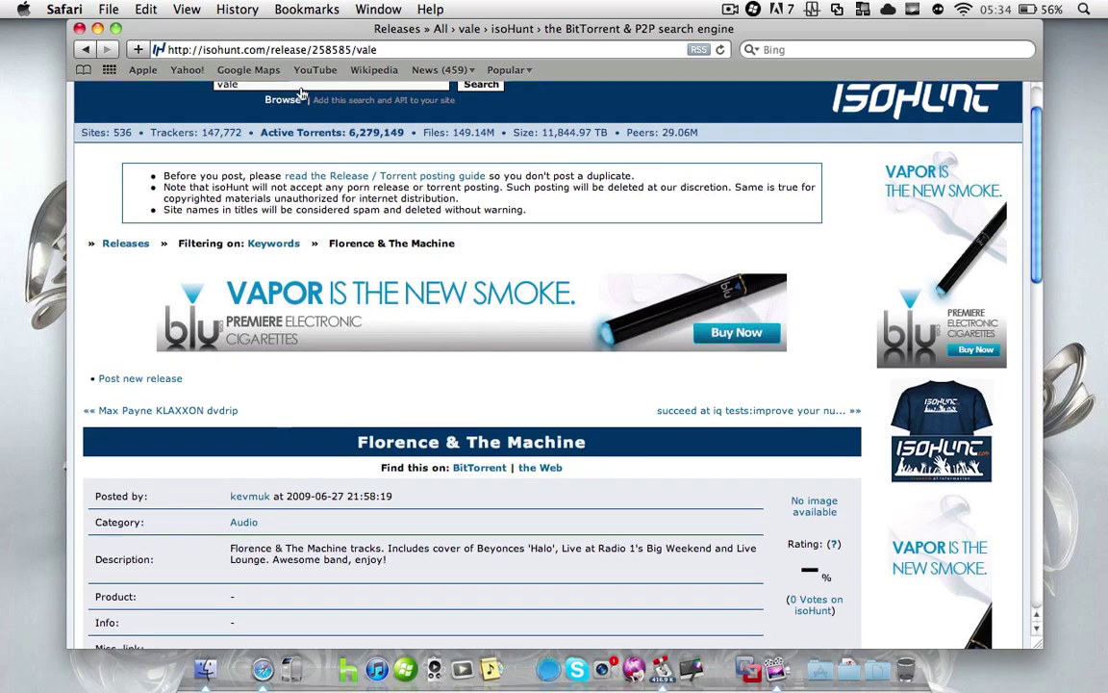
scroll(507, 322, down, 10)
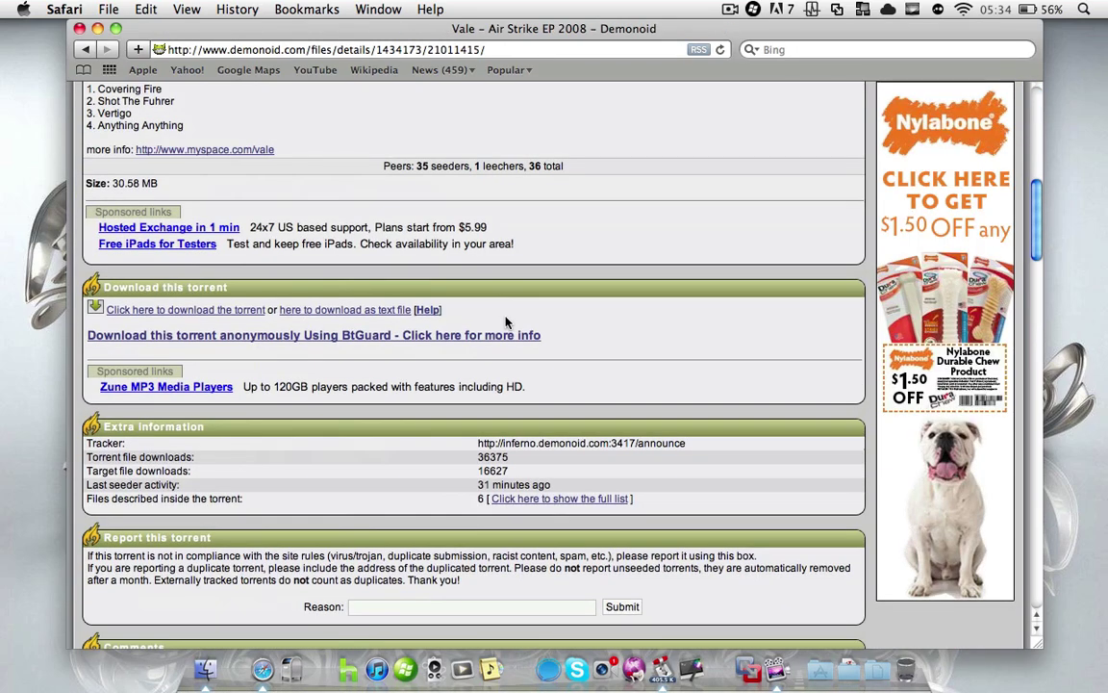
scroll(507, 322, down, 15)
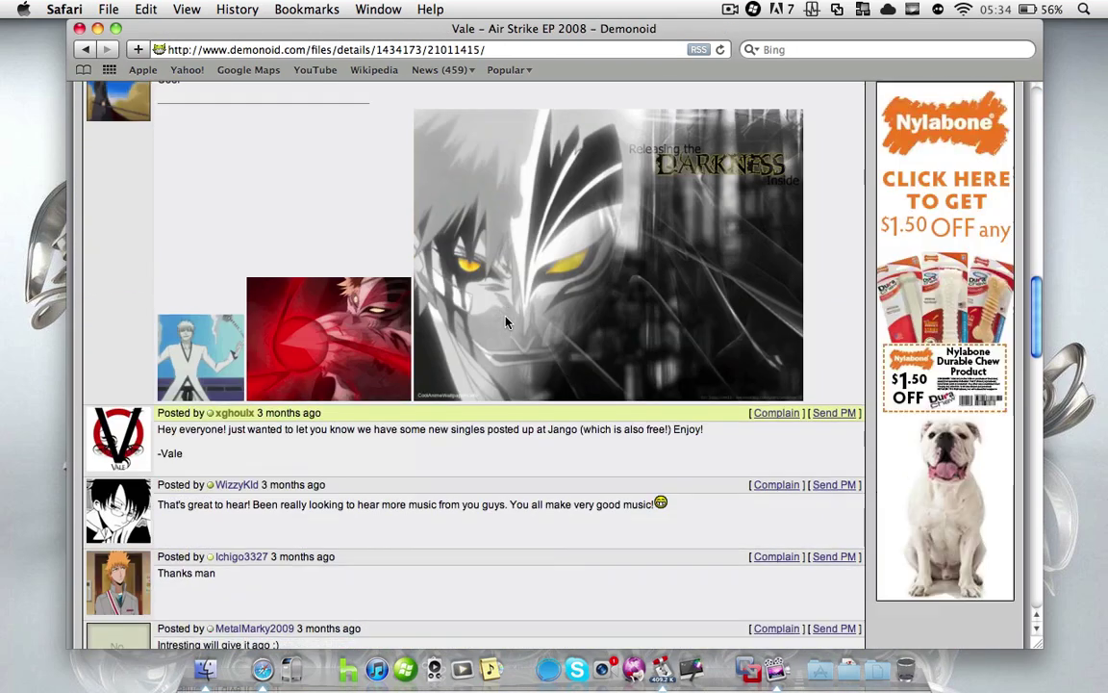
scroll(507, 323, down, 10)
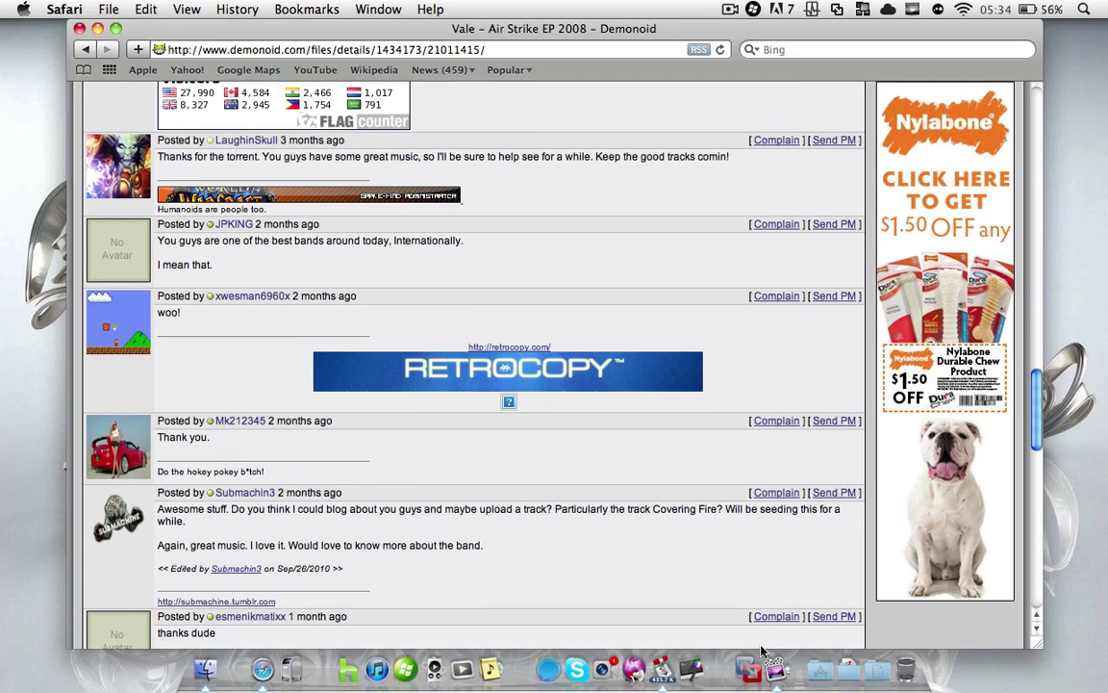
Step: Switch to Transmission, reposition its window over the browser, and check the progress of the 2008 EP download
click(669, 677)
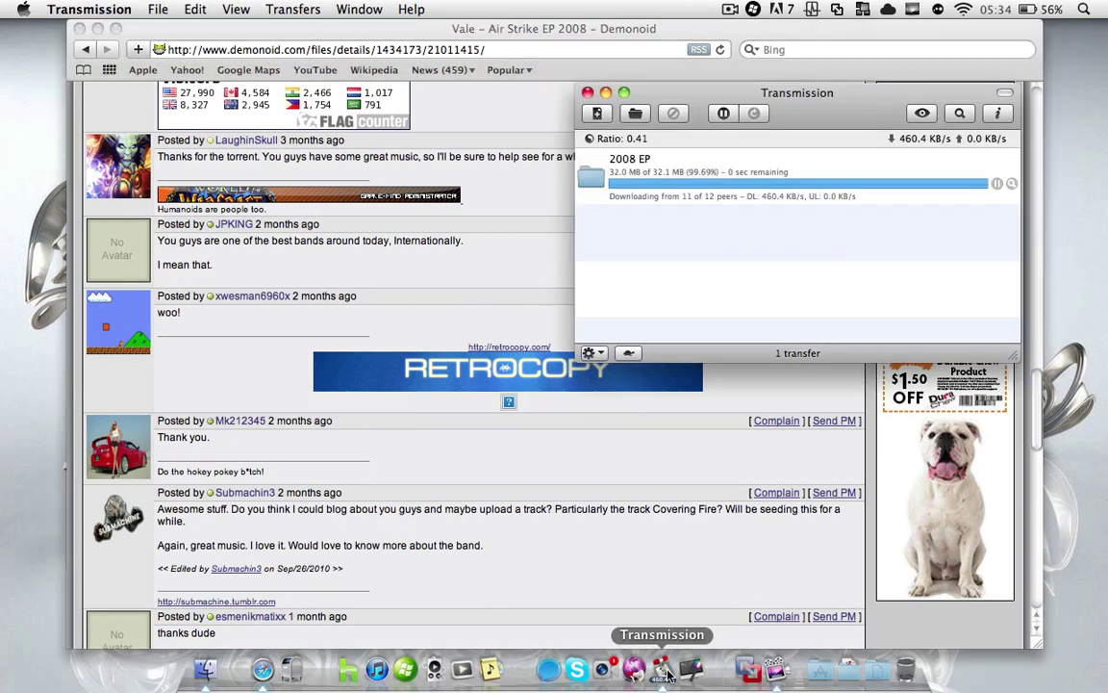
drag(918, 122, 616, 101)
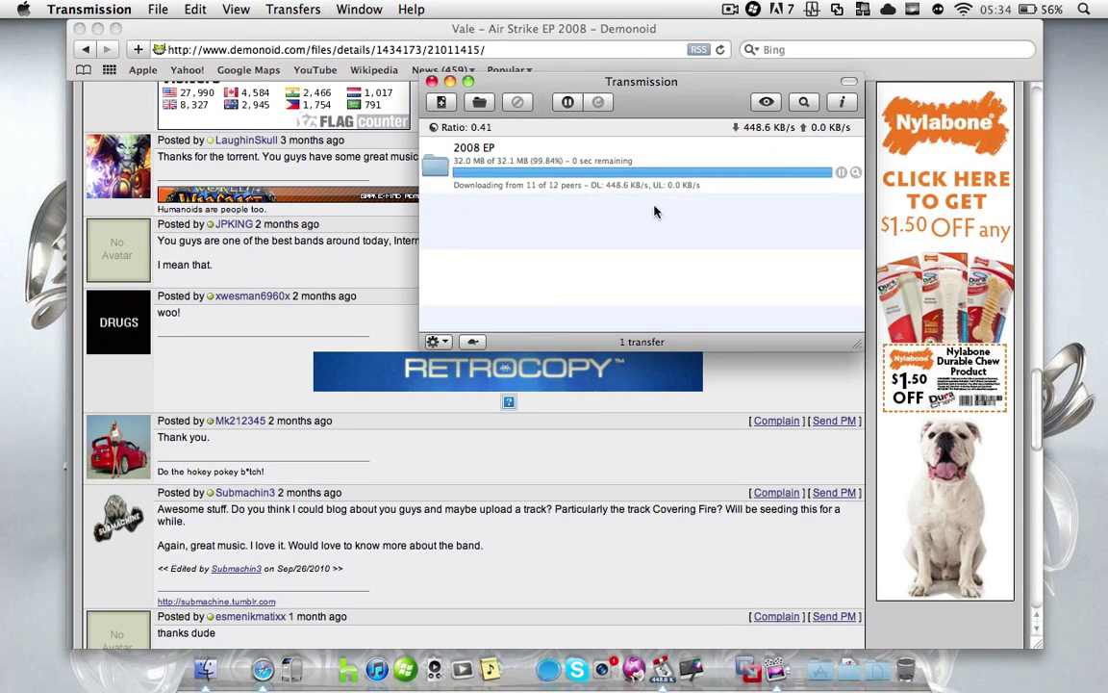
click(567, 142)
click(692, 267)
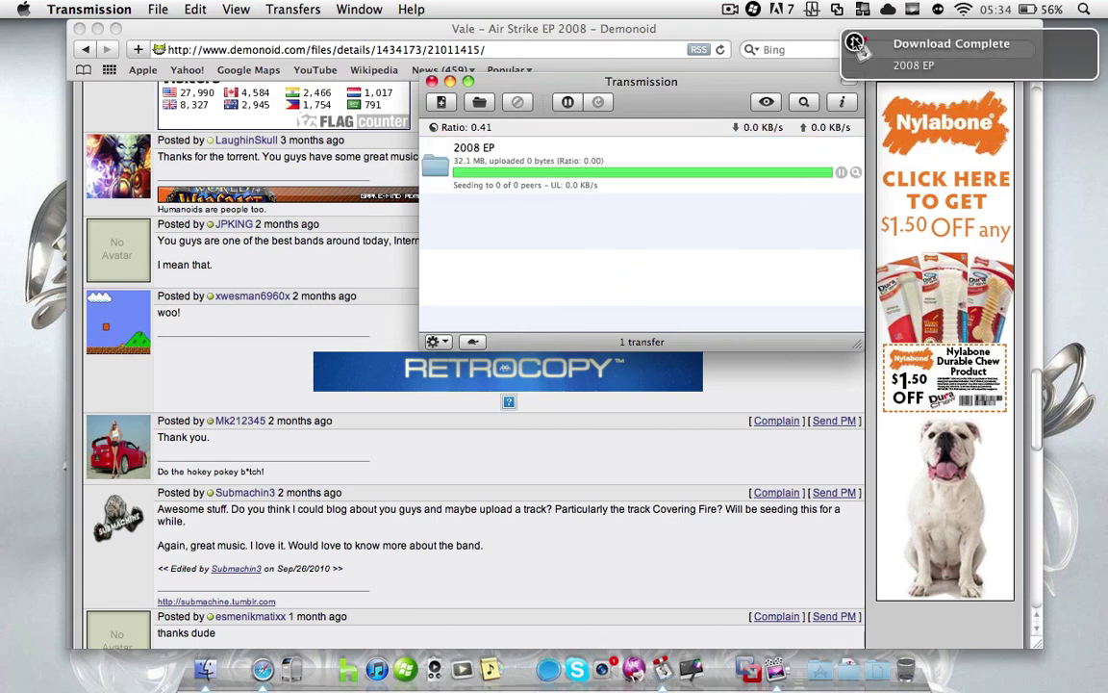
Step: Examine the seeding status and upload ratio of the 2008 EP transfer in the Transmission list
click(560, 189)
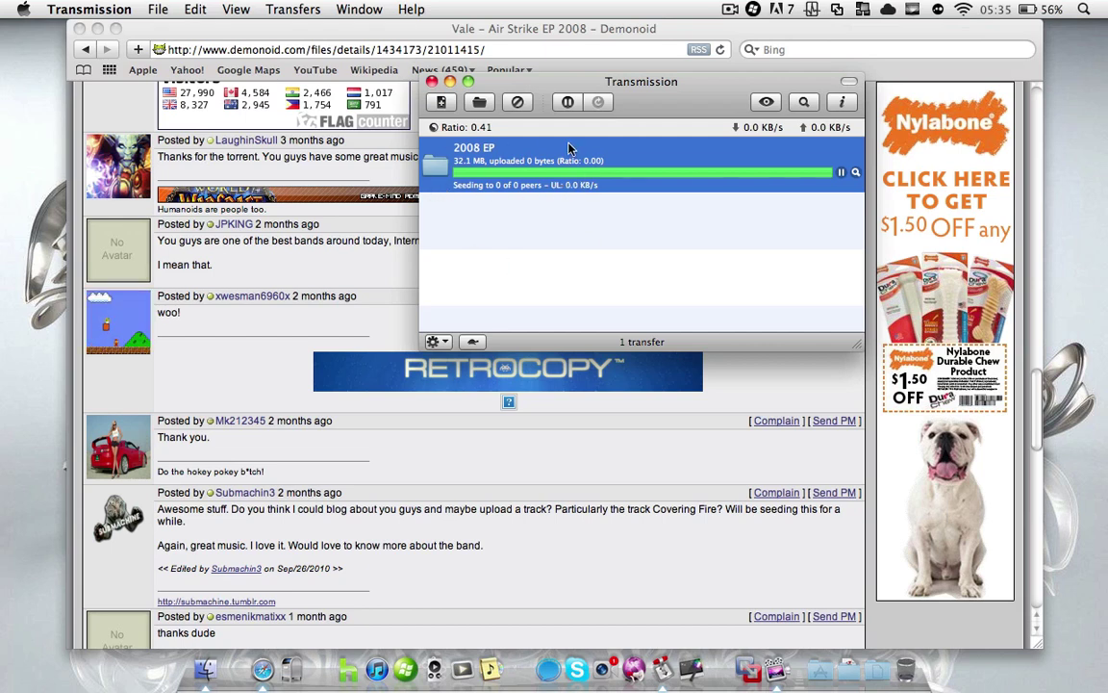
click(582, 196)
click(532, 188)
click(537, 197)
click(537, 192)
click(538, 214)
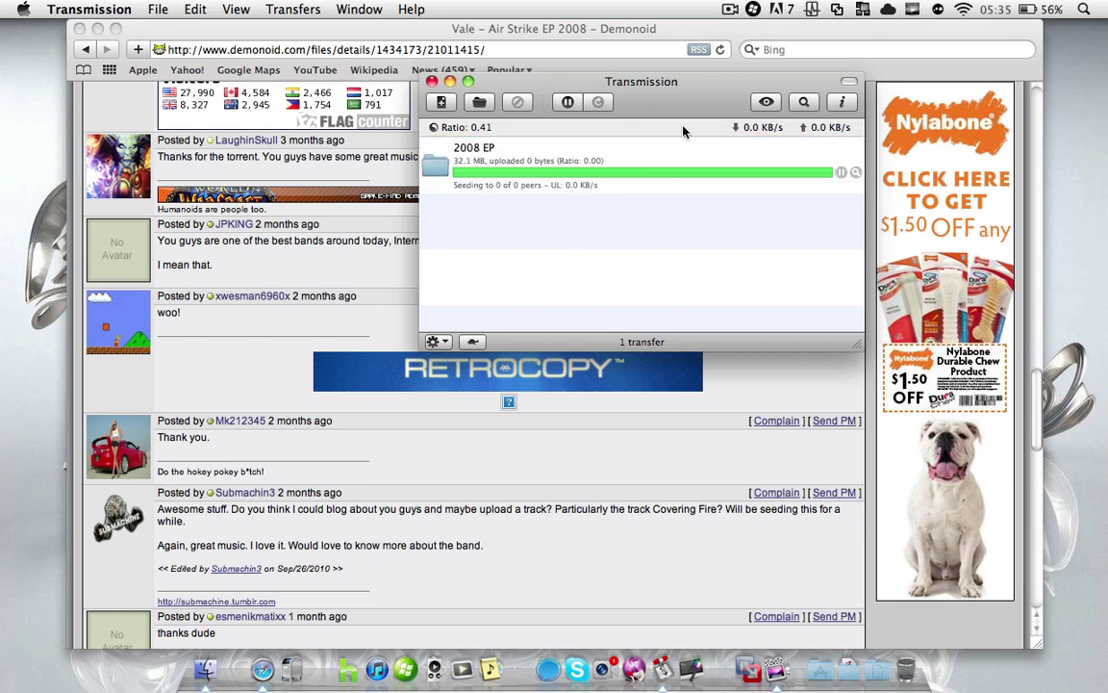
click(512, 191)
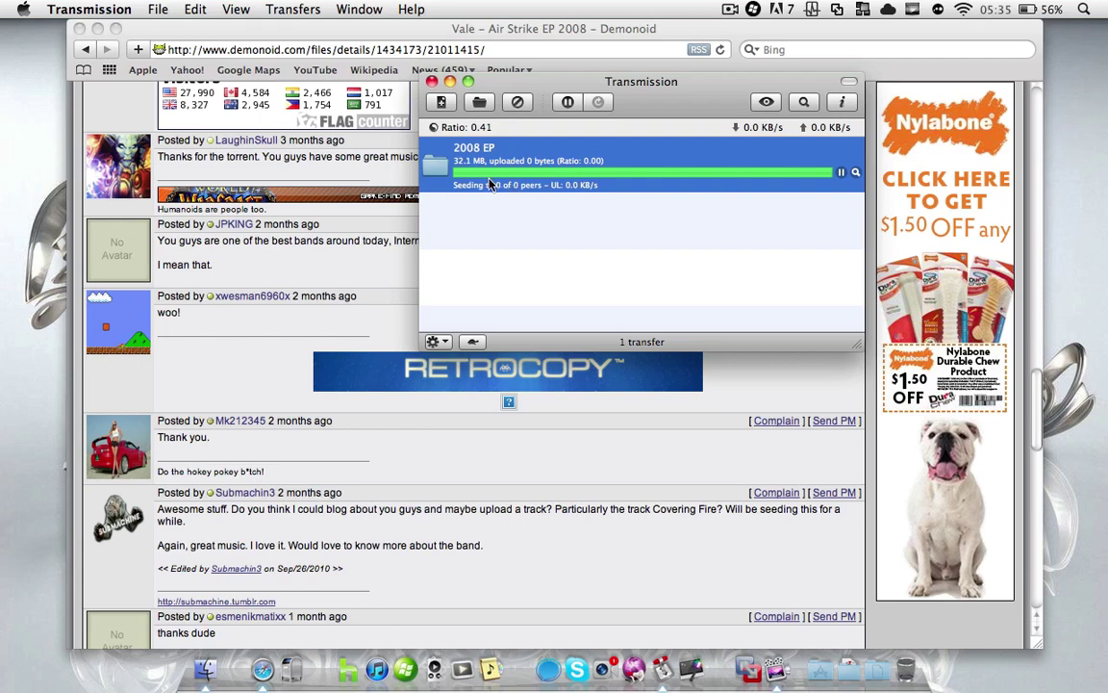
click(530, 209)
click(525, 180)
click(493, 227)
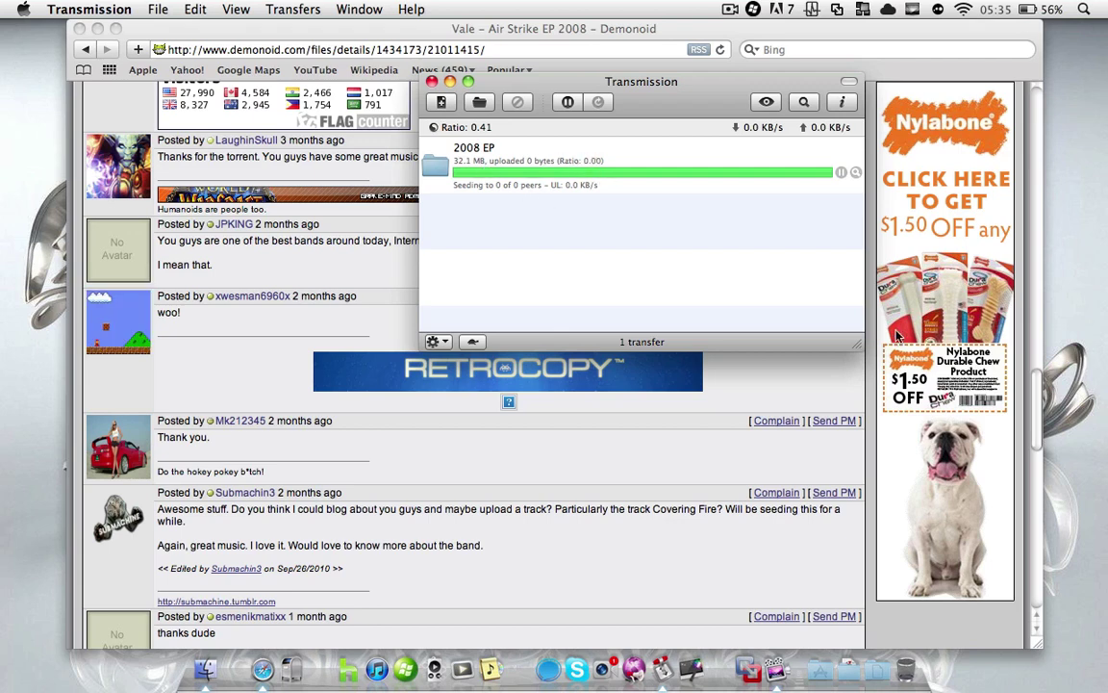
Step: Open the downloaded 2008 EP folder in Finder, preview 01 Covering Fire.mp3, and close the folder
click(853, 677)
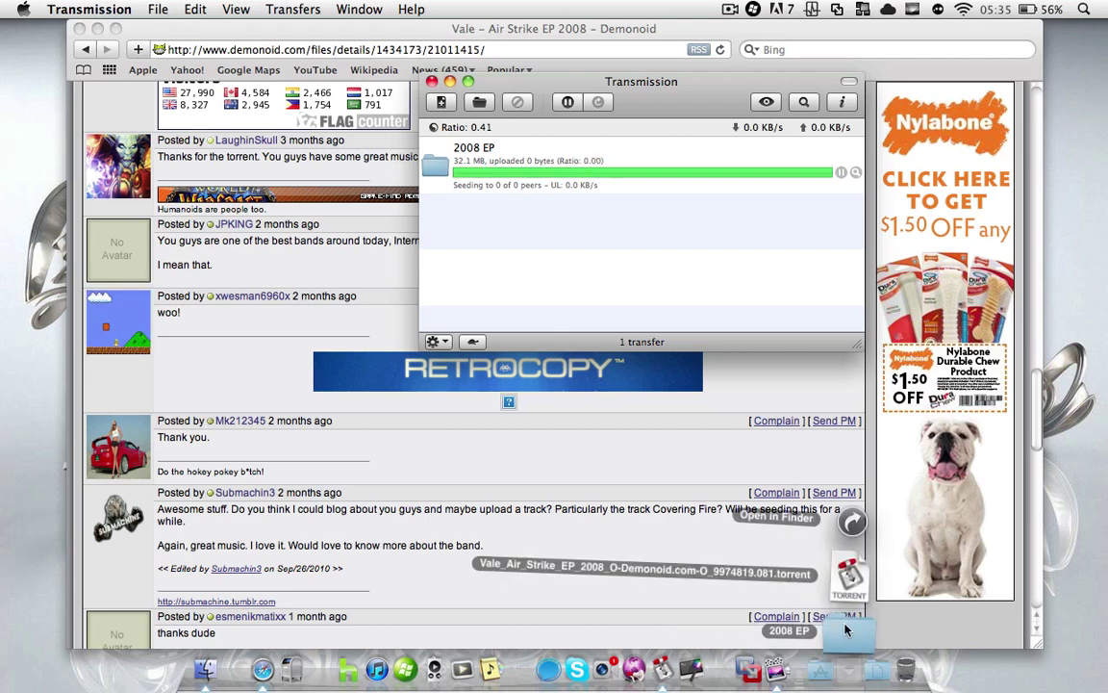
click(762, 563)
drag(318, 87, 333, 159)
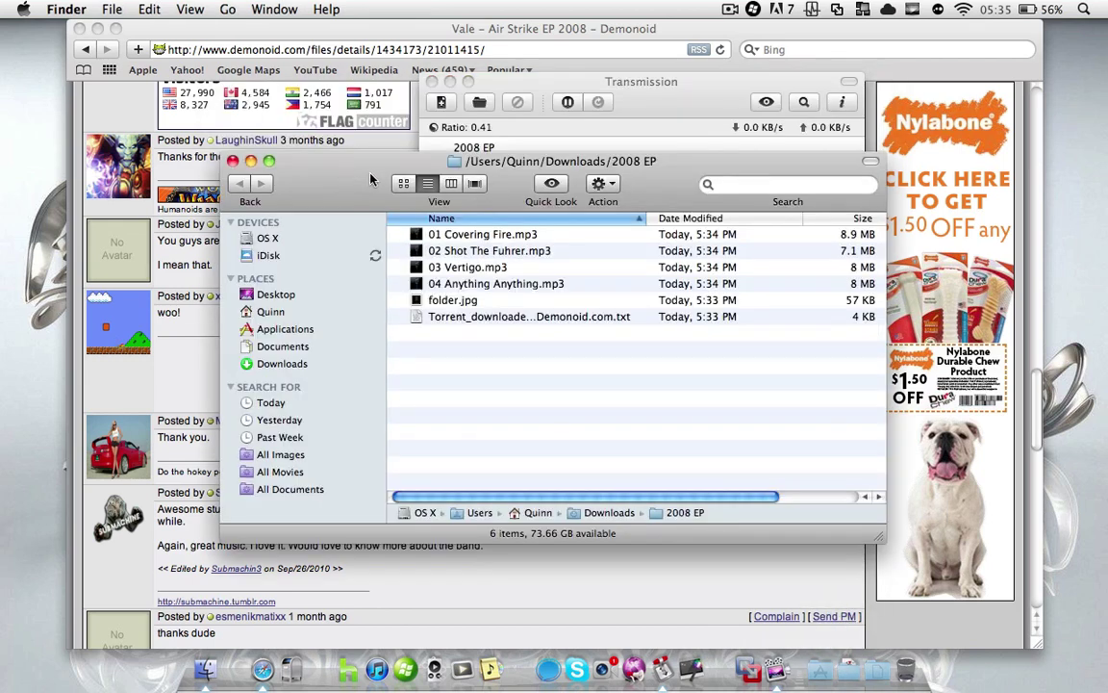
click(518, 236)
key(space)
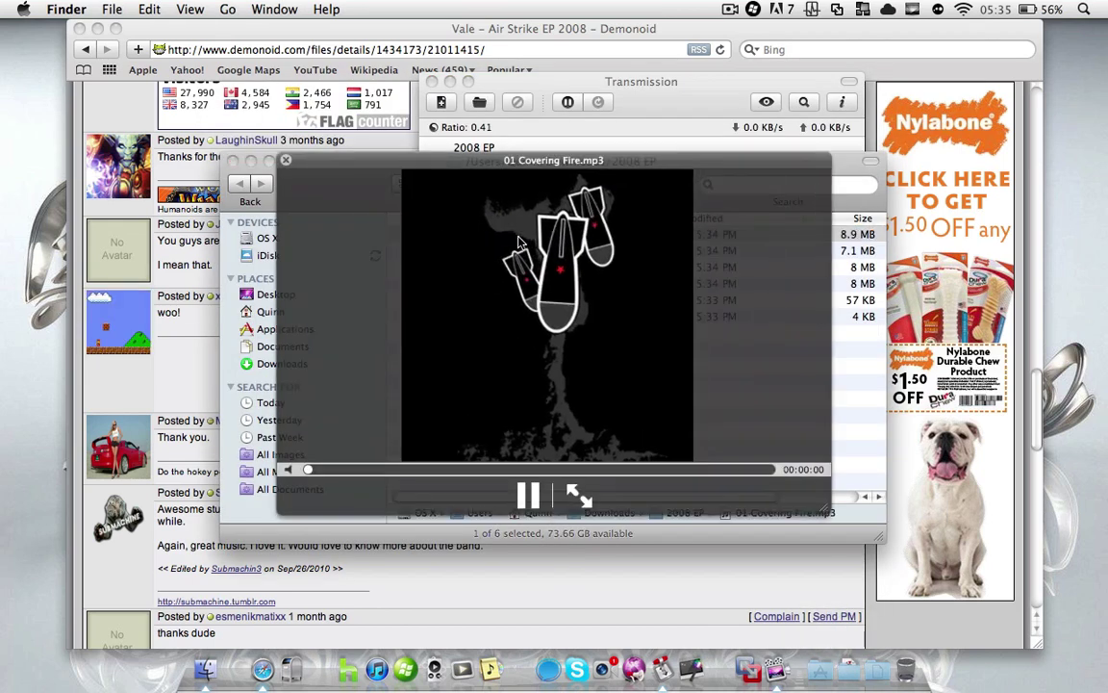
key(space)
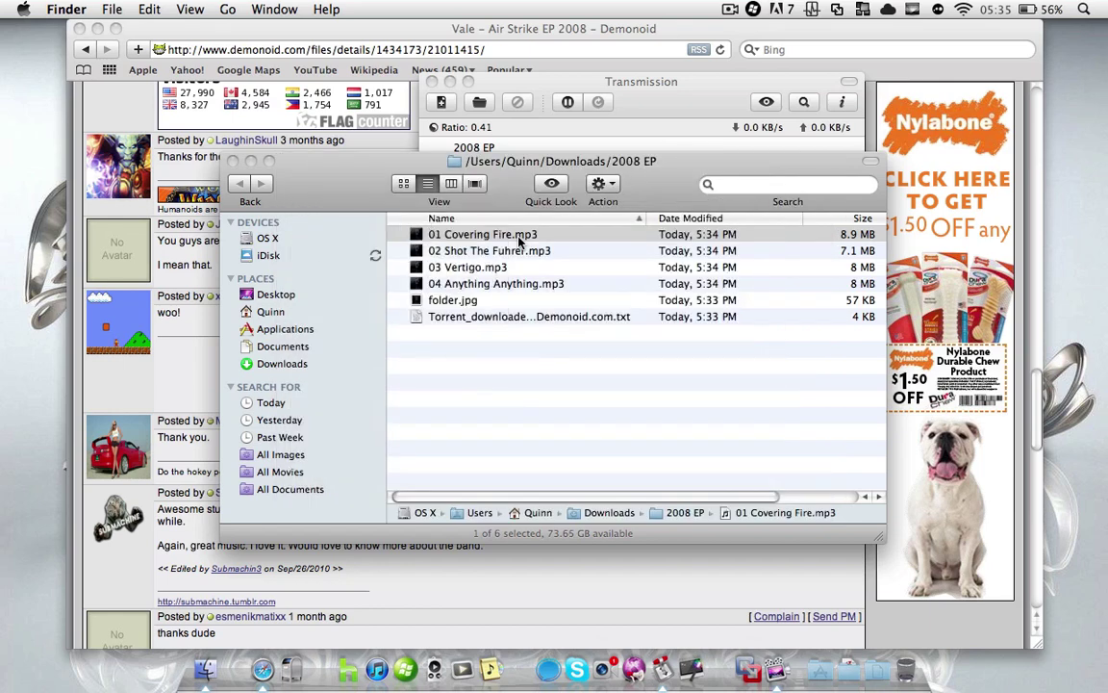
click(234, 162)
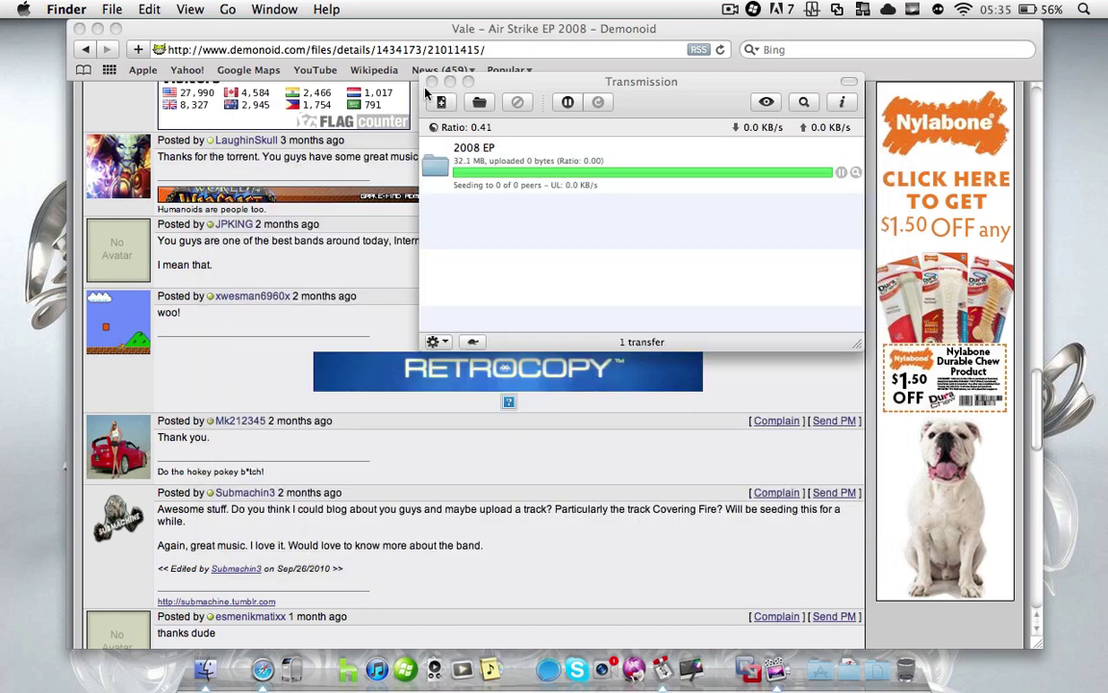
Step: Quit Safari, move the Transmission window towards the middle of the desktop, and close that window
click(589, 81)
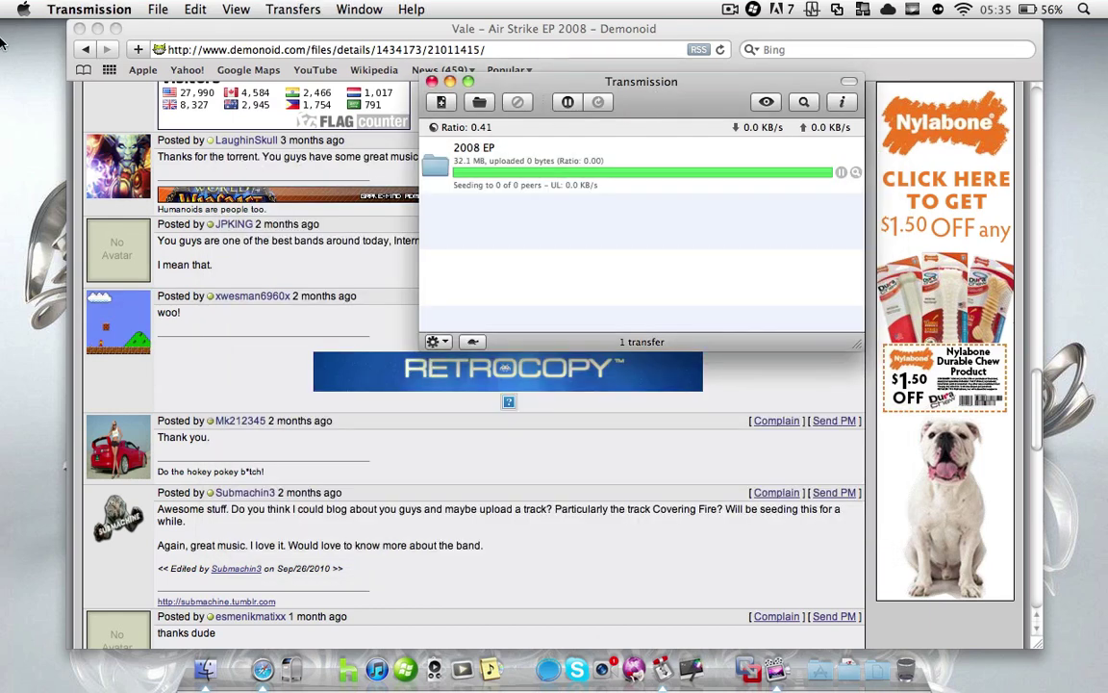
click(101, 24)
click(64, 8)
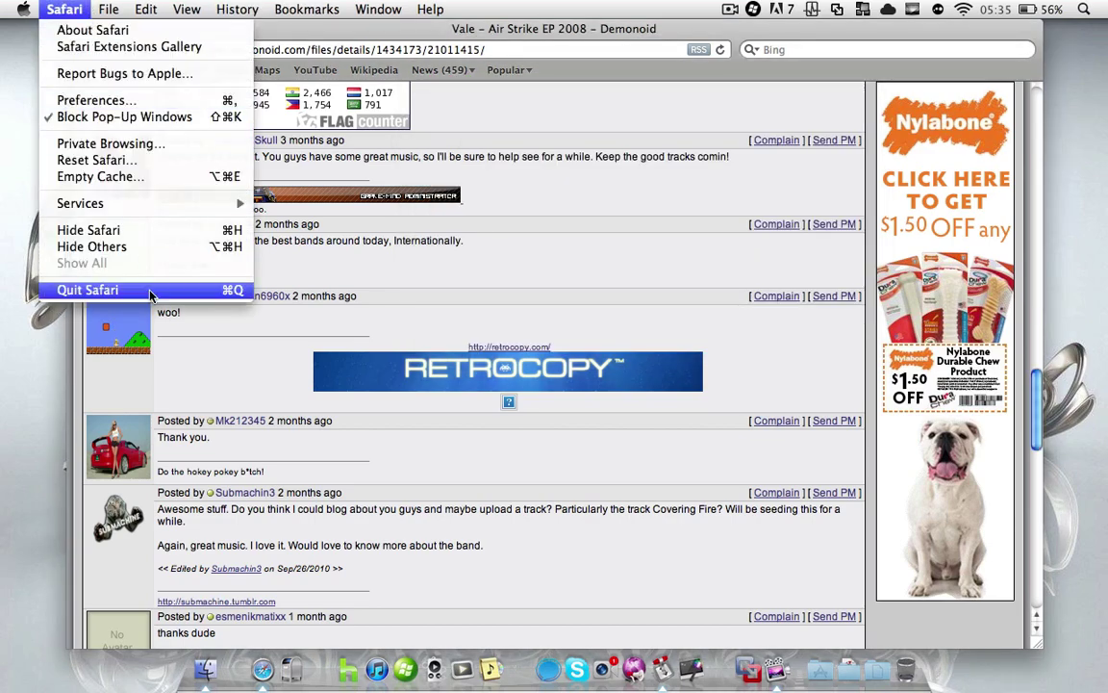
click(135, 261)
drag(539, 101, 437, 159)
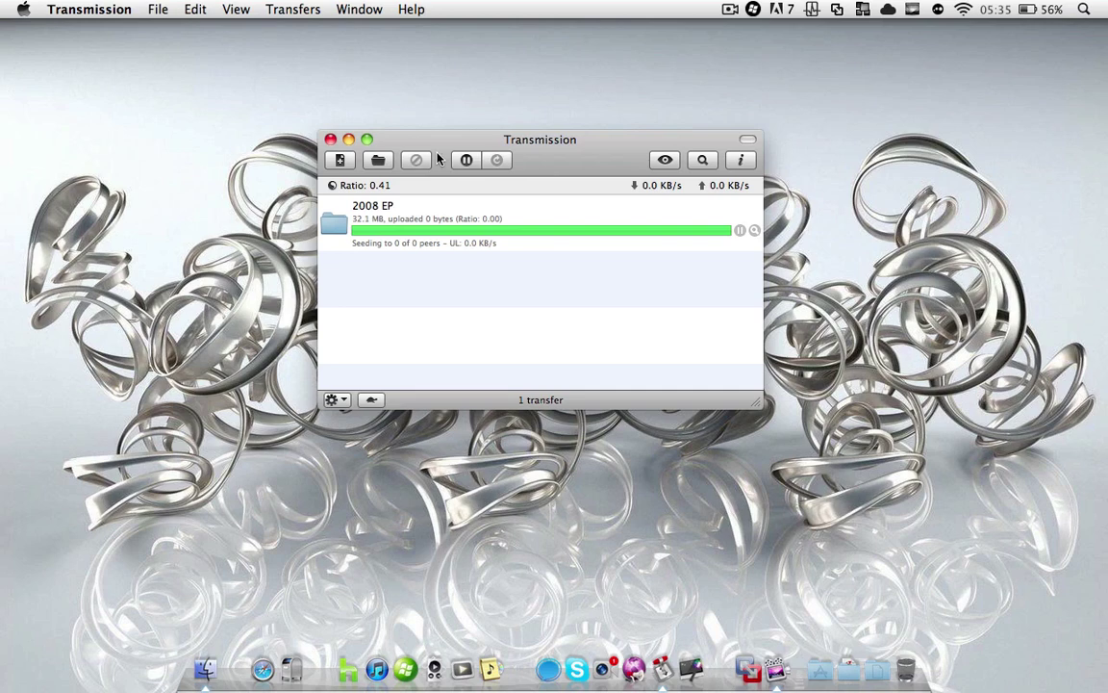
key(super+w)
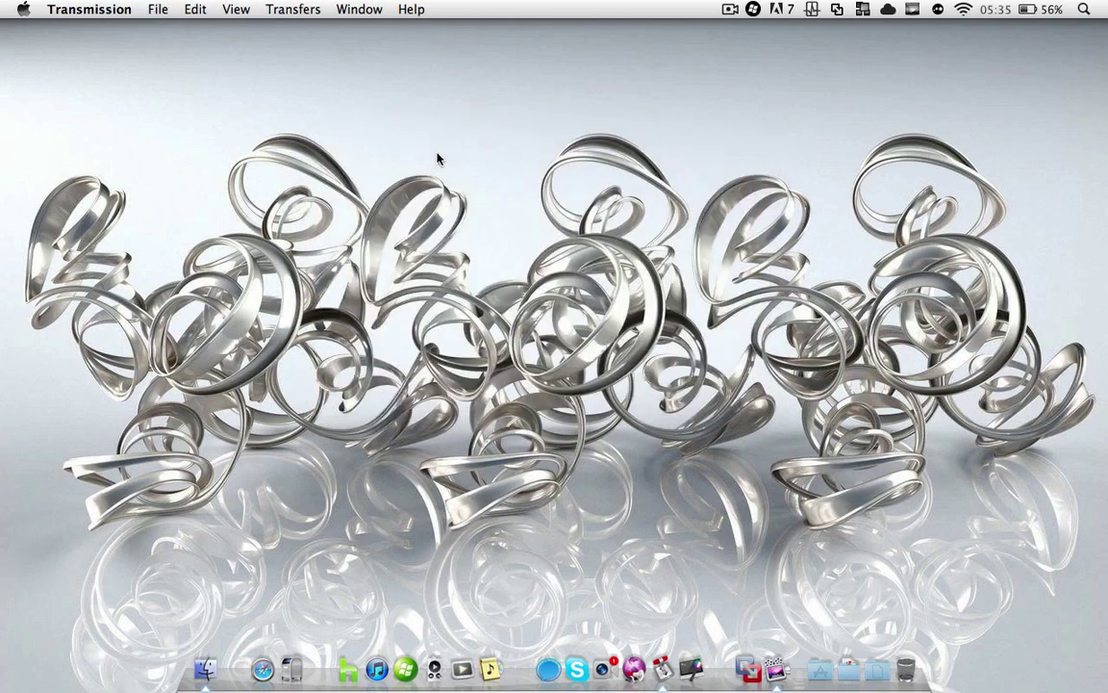